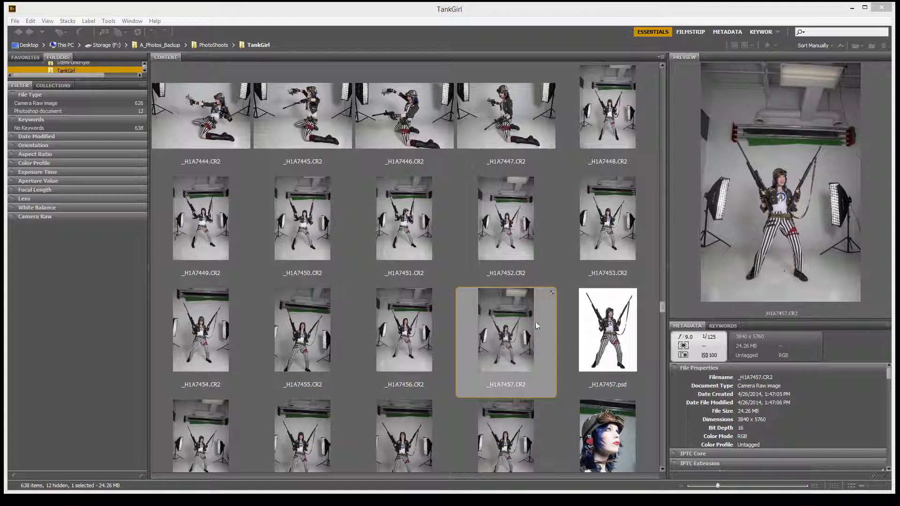
# - Open the _H1A7457.CR2 raw photo in Camera Raw and set its workflow depth to 8 Bits/Channel
pyautogui.click(518, 323)
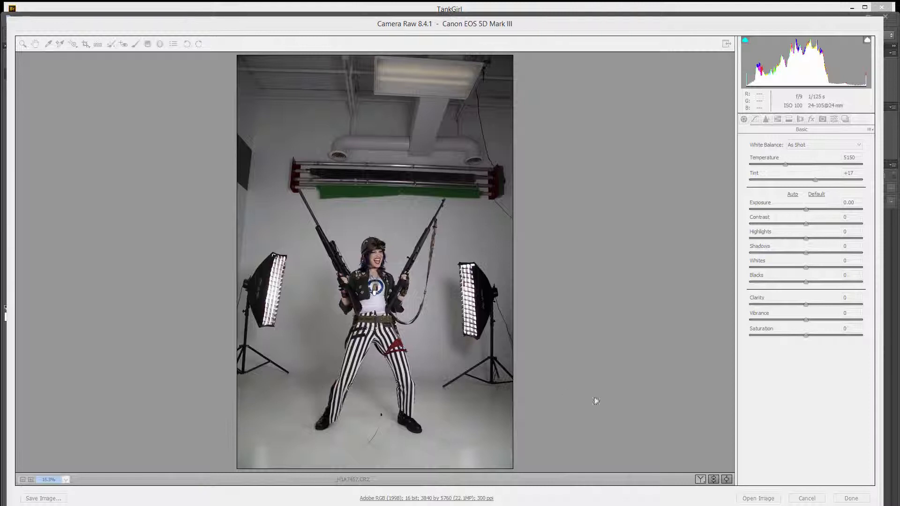
pyautogui.moveTo(570, 25); pyautogui.dragTo(569, 15)
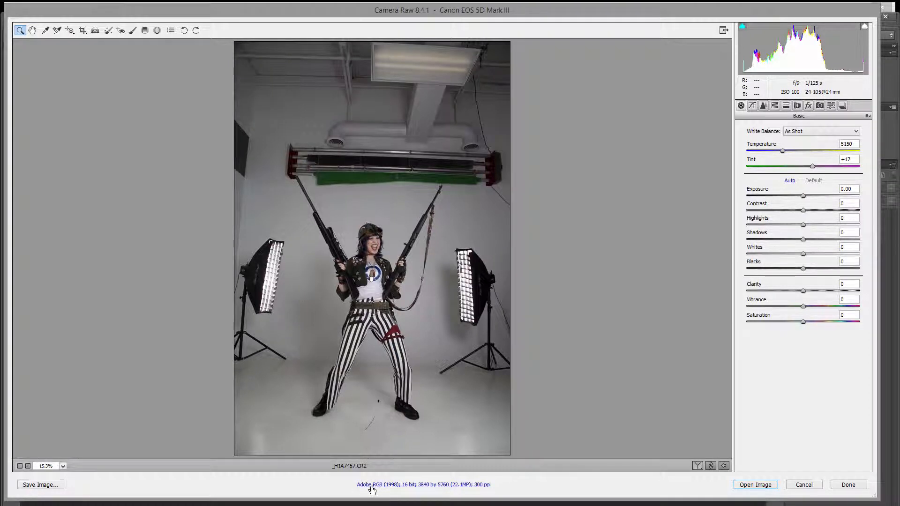
pyautogui.click(409, 487)
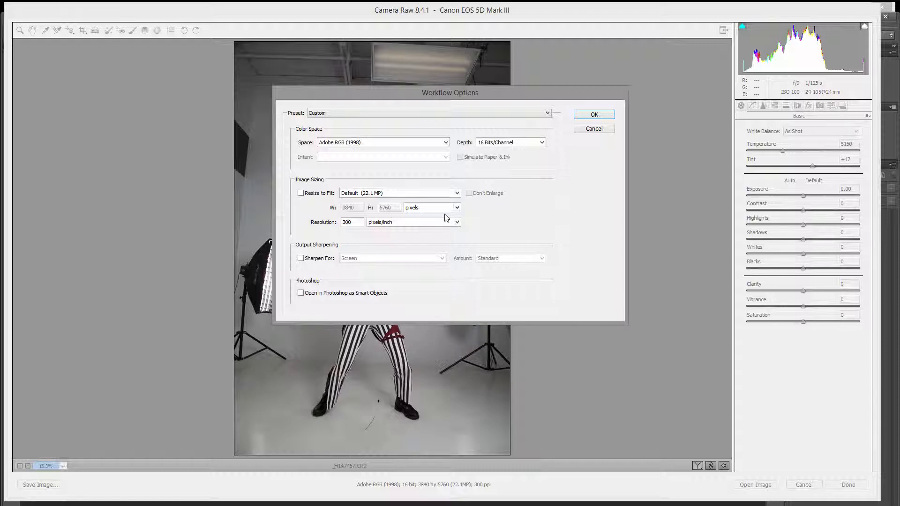
pyautogui.click(537, 143)
pyautogui.click(521, 155)
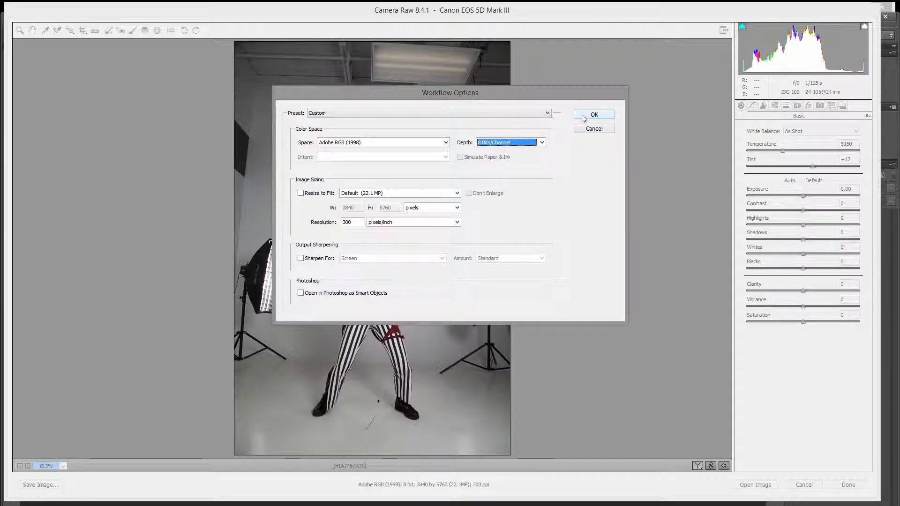
pyautogui.click(584, 119)
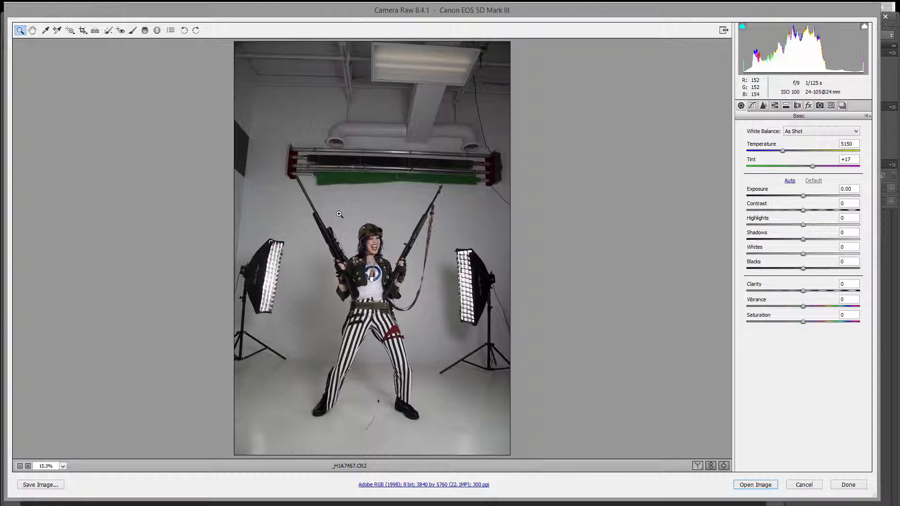
# - Enable chromatic aberration removal in the lens corrections, checking the fringing around the subject's shoe
pyautogui.moveTo(348, 215); pyautogui.dragTo(393, 261)
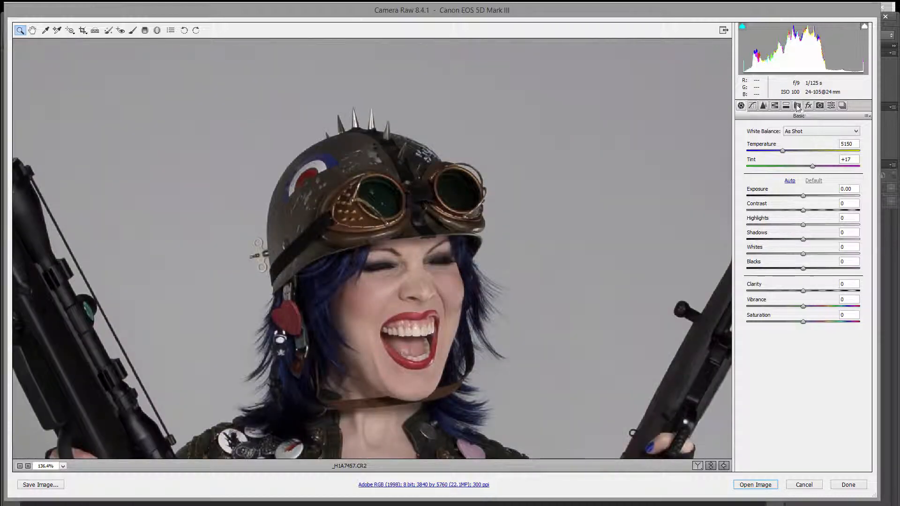
pyautogui.click(797, 106)
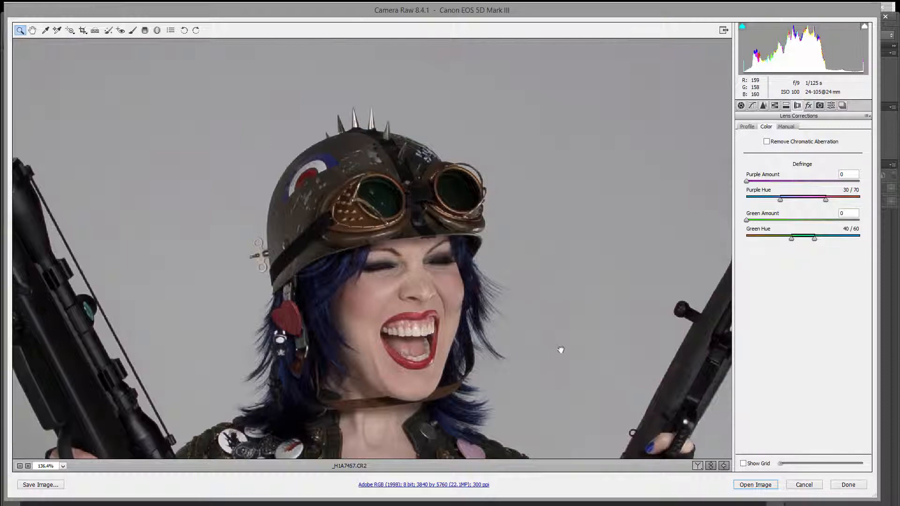
pyautogui.scroll(-15, 561, 350)
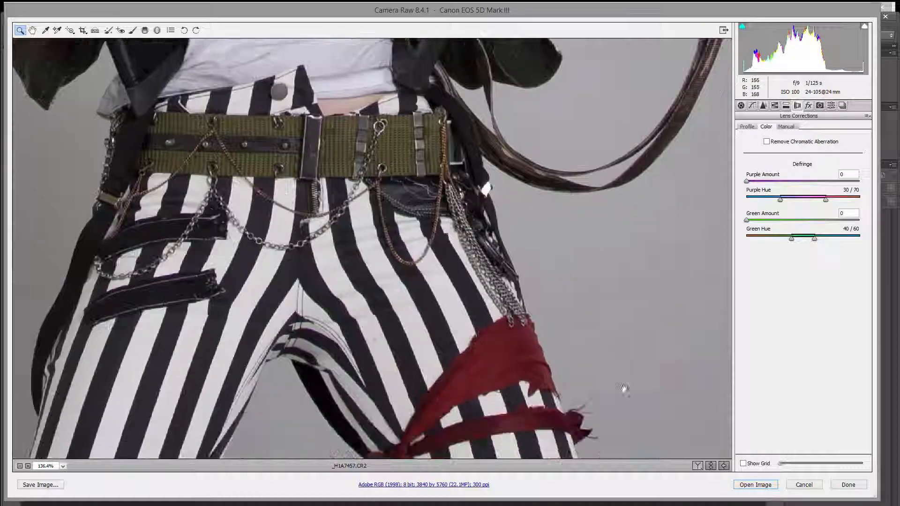
pyautogui.scroll(-15, 624, 389)
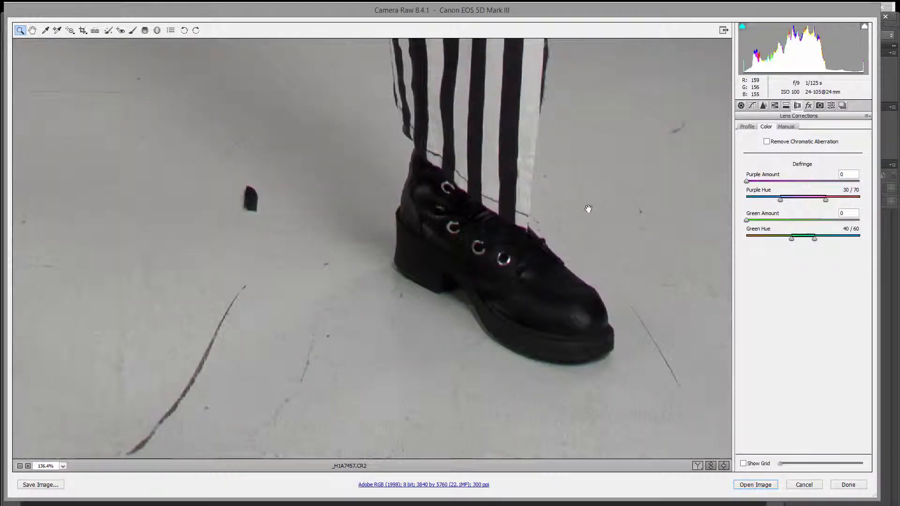
pyautogui.moveTo(563, 230); pyautogui.dragTo(457, 168)
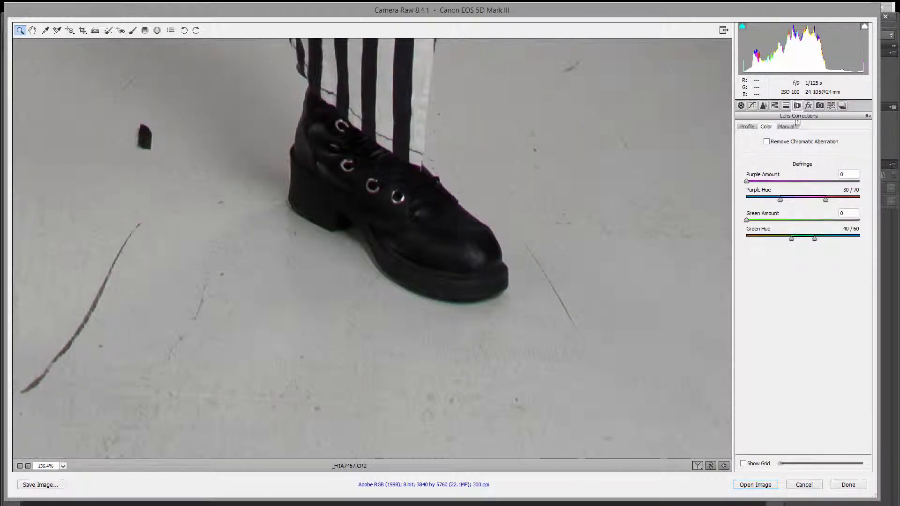
pyautogui.click(767, 142)
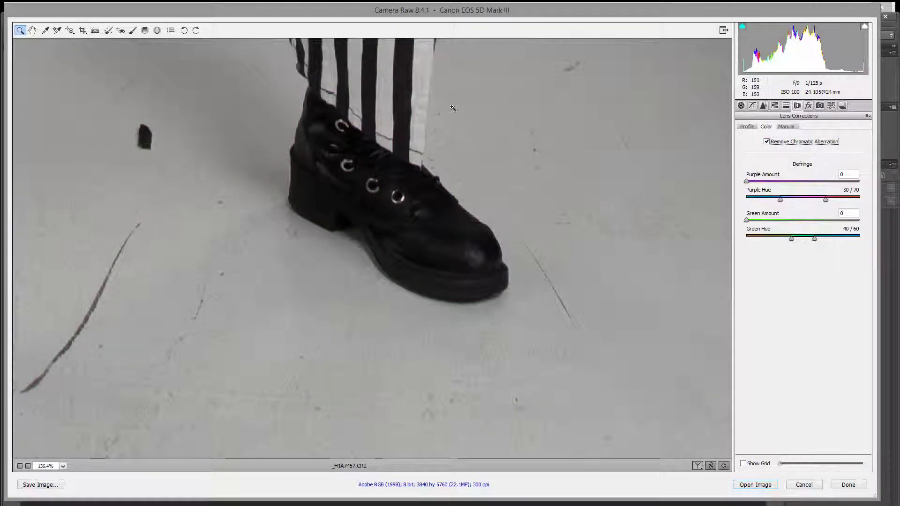
# - Sharpen the photo with an Amount of 78 and a Detail of 17
pyautogui.moveTo(454, 108); pyautogui.dragTo(530, 306)
pyautogui.moveTo(496, 181); pyautogui.dragTo(566, 437)
pyautogui.moveTo(416, 166); pyautogui.dragTo(571, 472)
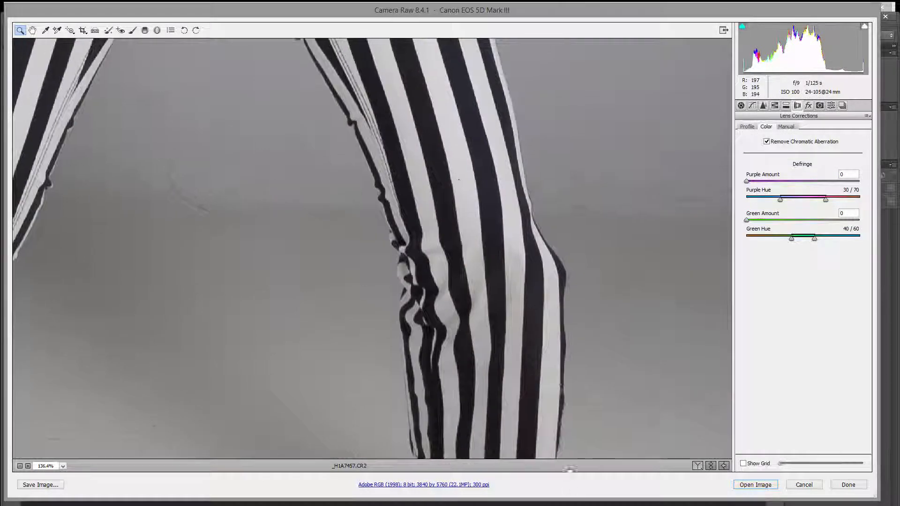
pyautogui.moveTo(477, 170); pyautogui.dragTo(530, 445)
pyautogui.moveTo(416, 119); pyautogui.dragTo(446, 399)
pyautogui.moveTo(409, 103); pyautogui.dragTo(404, 195)
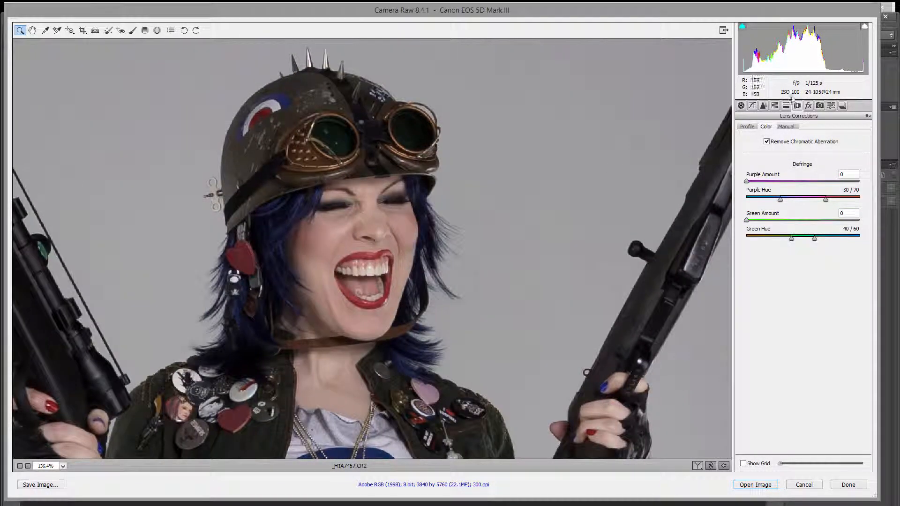
pyautogui.click(764, 106)
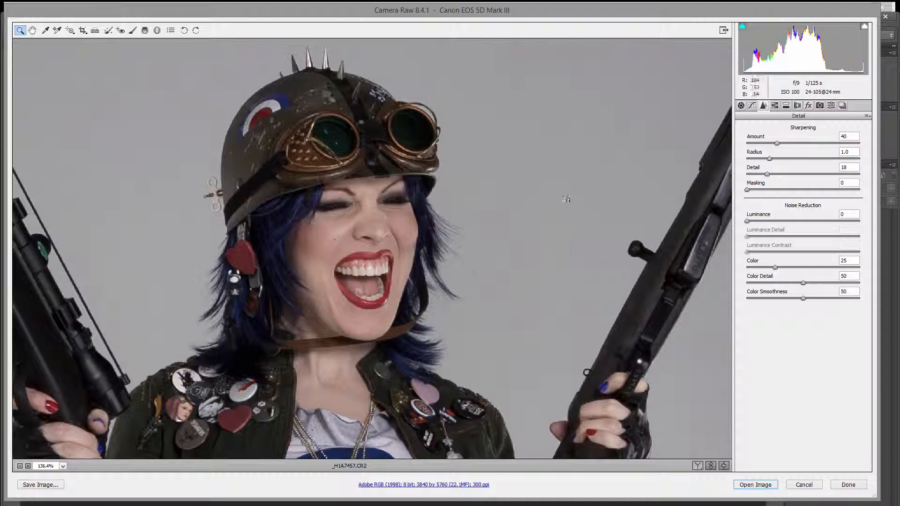
pyautogui.click(755, 485)
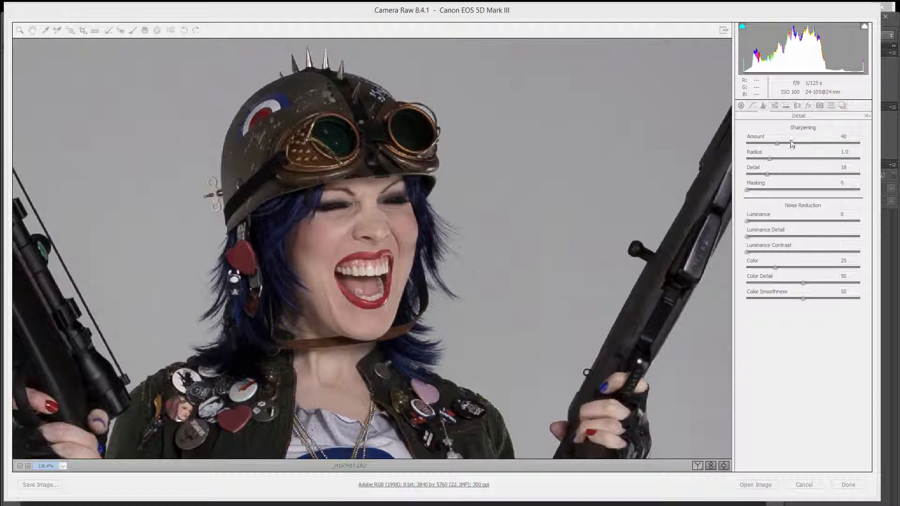
pyautogui.moveTo(778, 144); pyautogui.dragTo(816, 152)
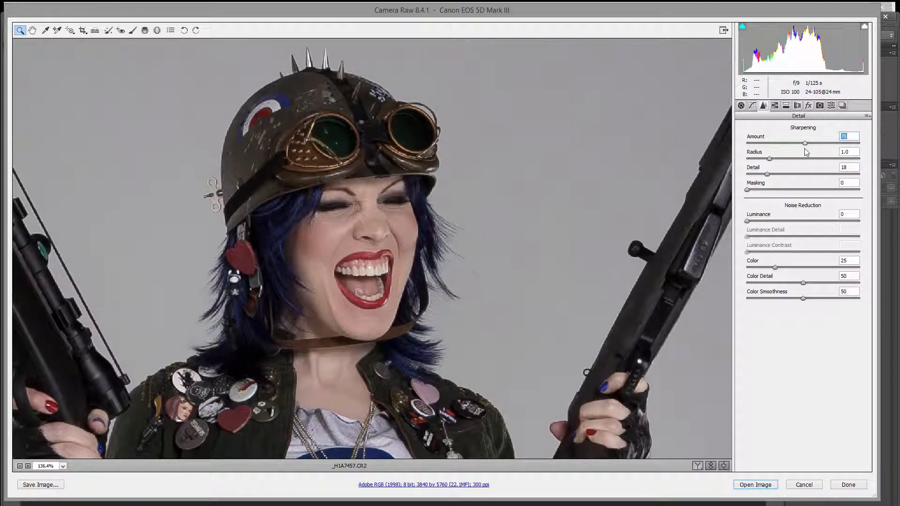
pyautogui.click(767, 174)
# - Reduce noise on the woman's face with Luminance at 15 and Luminance Detail at about 38
pyautogui.click(333, 242)
pyautogui.moveTo(747, 221); pyautogui.dragTo(796, 238)
pyautogui.click(803, 236)
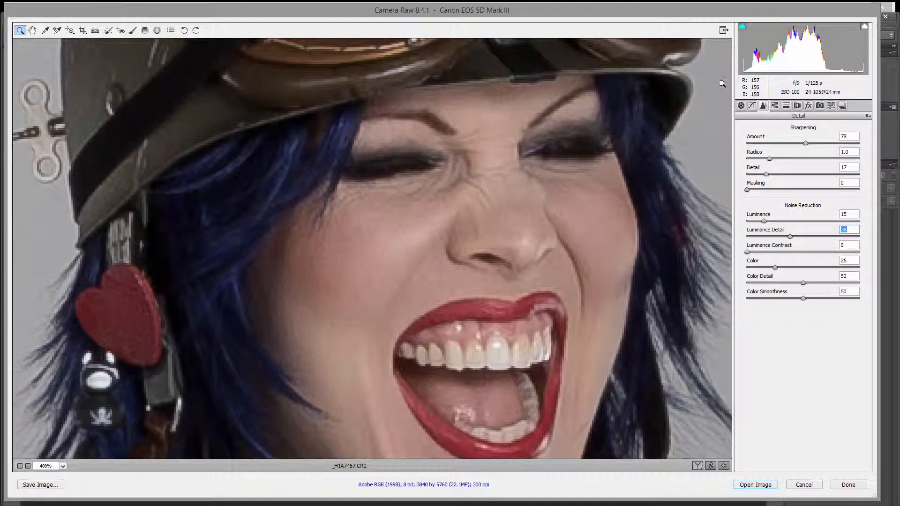
# - Set the basic tone adjustments to Highlights -23 and Shadows +35, trying stronger shadow lifts up to +100 on the hair
pyautogui.click(741, 106)
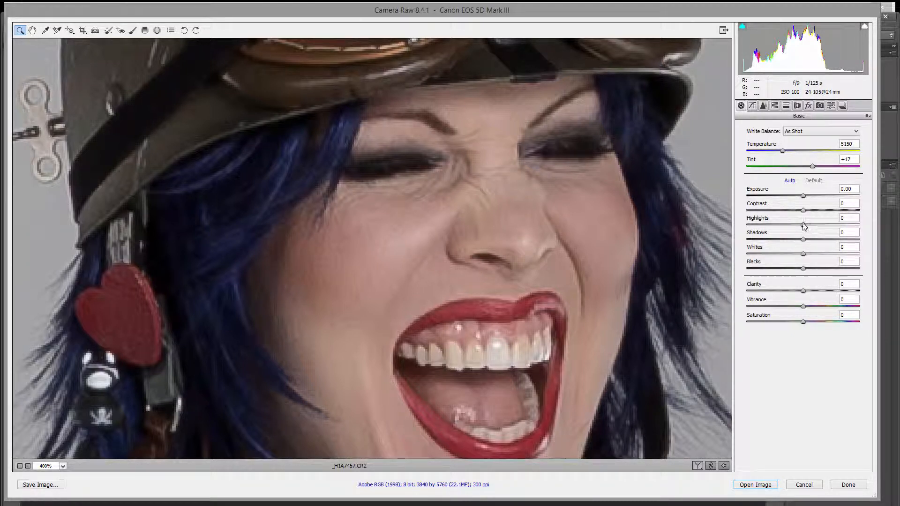
pyautogui.moveTo(803, 225); pyautogui.dragTo(832, 243)
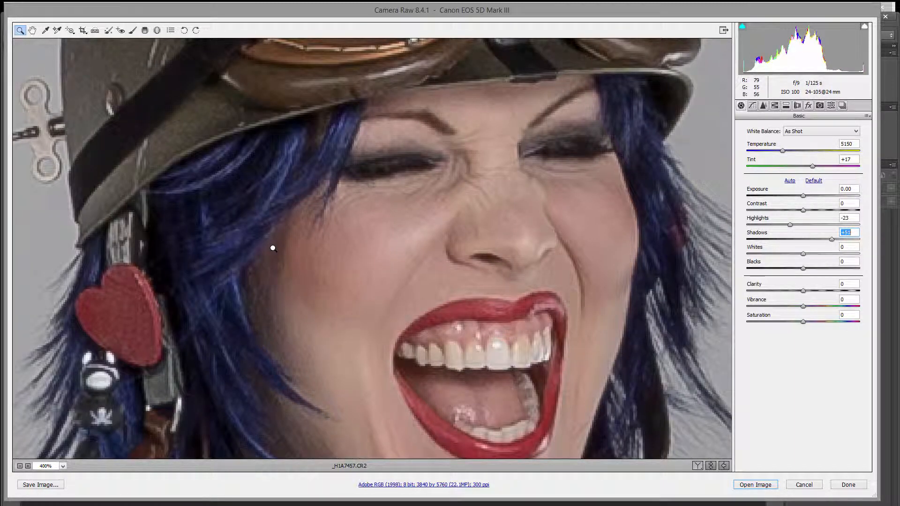
pyautogui.rightClick(320, 251)
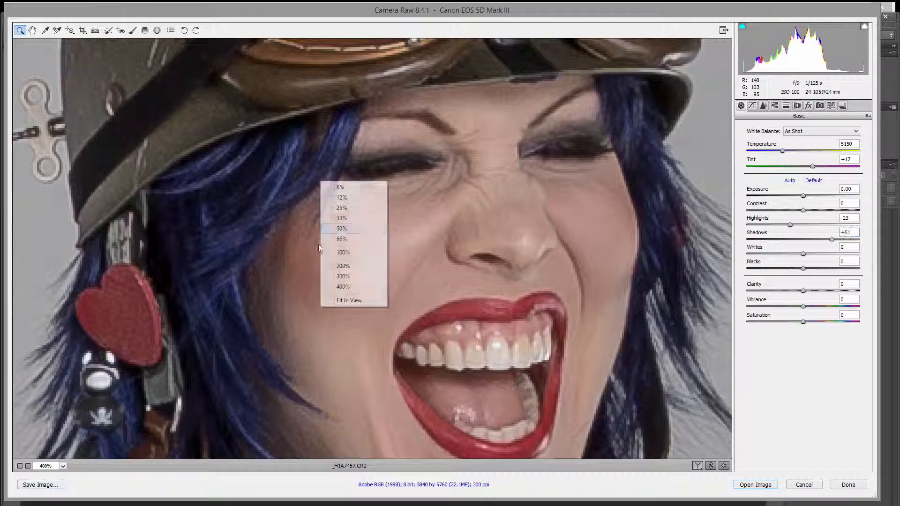
pyautogui.click(359, 219)
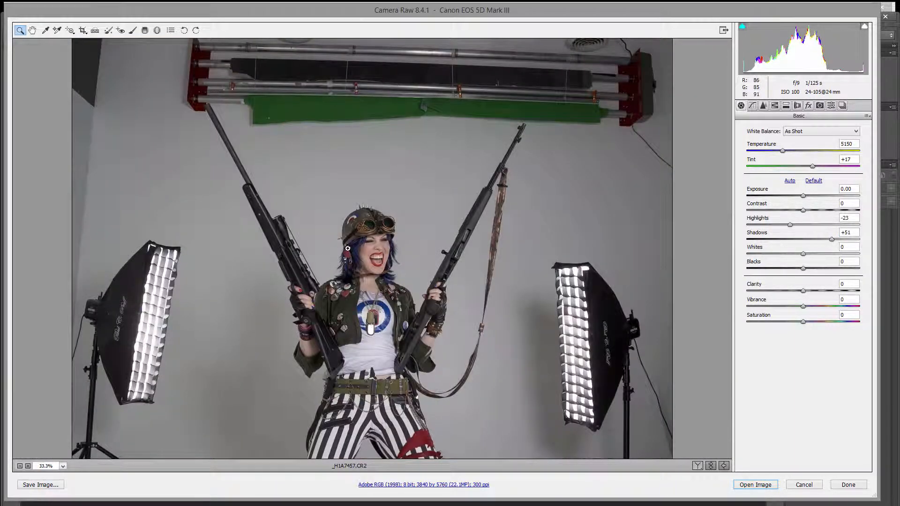
pyautogui.moveTo(832, 240); pyautogui.dragTo(864, 249)
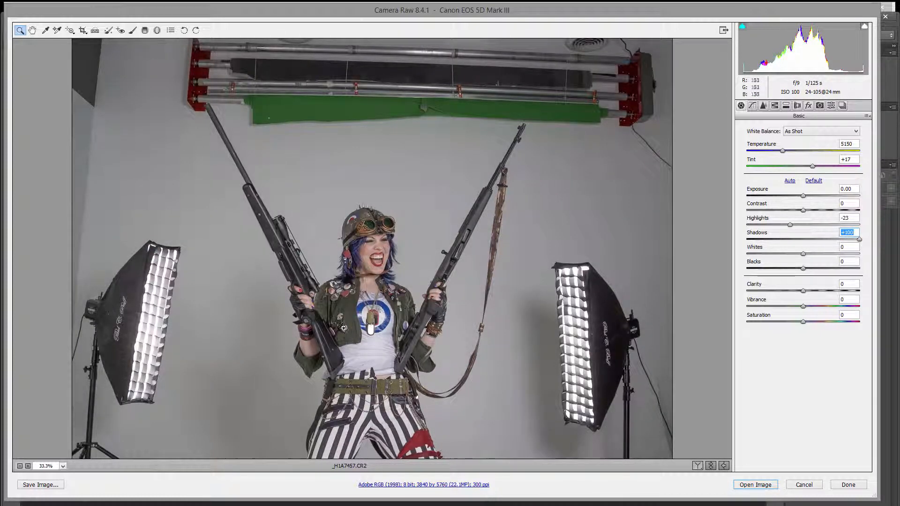
pyautogui.moveTo(350, 243); pyautogui.dragTo(358, 266)
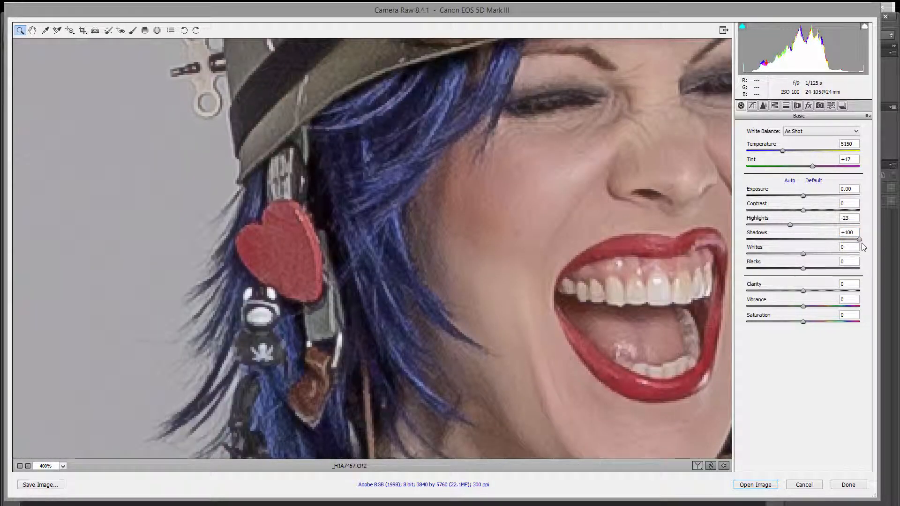
pyautogui.moveTo(860, 241); pyautogui.dragTo(824, 245)
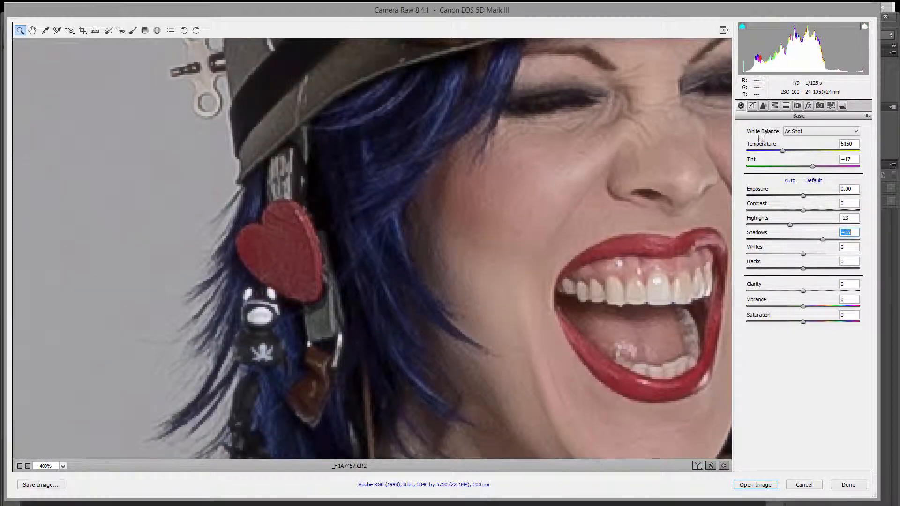
# - Brighten the skin by setting the Oranges luminance to +13, and lower the basic Highlights to -27
pyautogui.moveTo(566, 206); pyautogui.dragTo(291, 227)
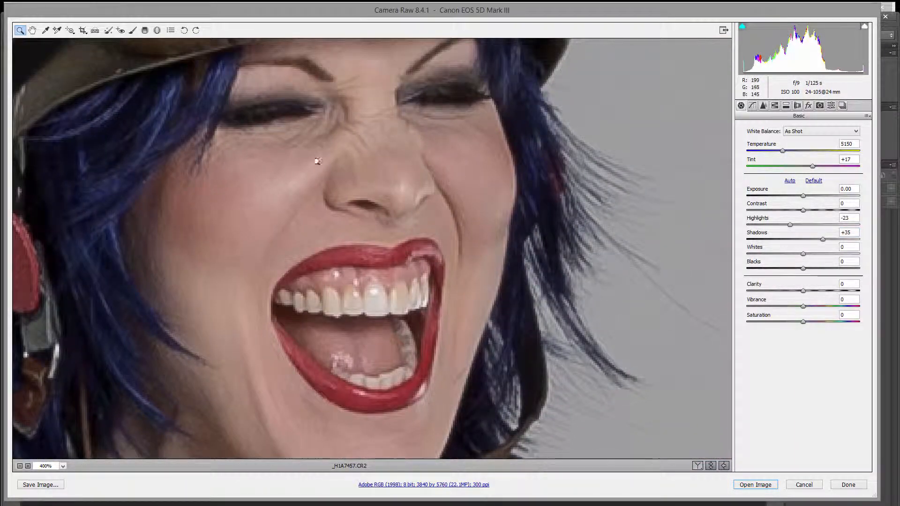
pyautogui.click(775, 107)
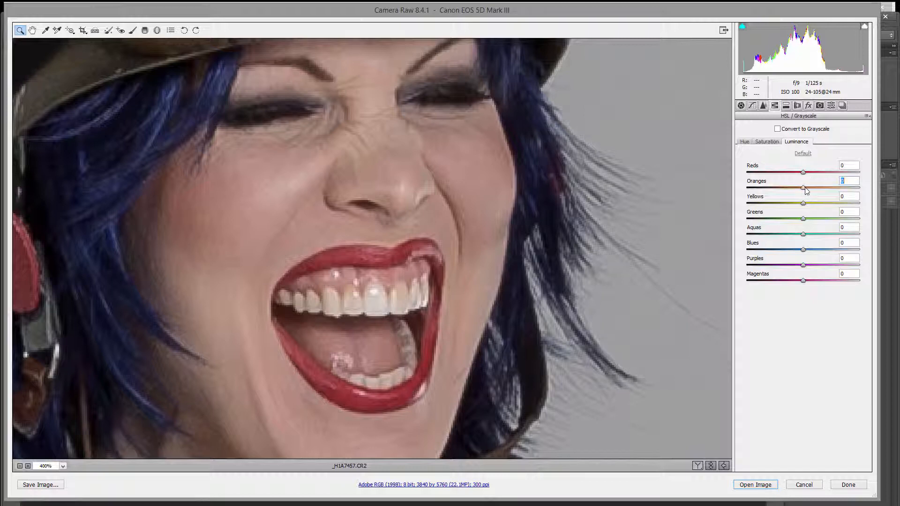
pyautogui.moveTo(806, 190)
pyautogui.mouseDown()
pyautogui.moveTo(835, 191)
pyautogui.moveTo(813, 190)
pyautogui.mouseUp()
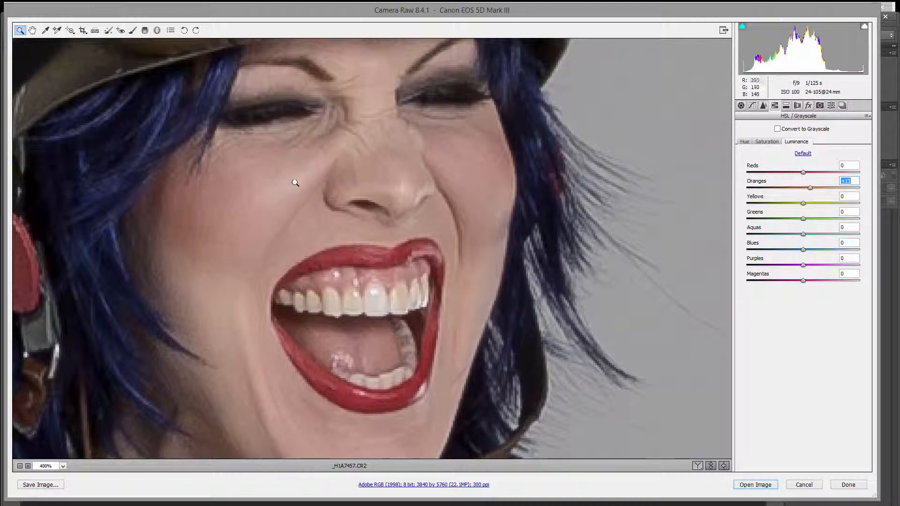
pyautogui.click(741, 105)
pyautogui.moveTo(790, 225)
pyautogui.mouseDown()
pyautogui.moveTo(740, 226)
pyautogui.moveTo(797, 228)
pyautogui.moveTo(760, 229)
pyautogui.moveTo(789, 226)
pyautogui.mouseUp()
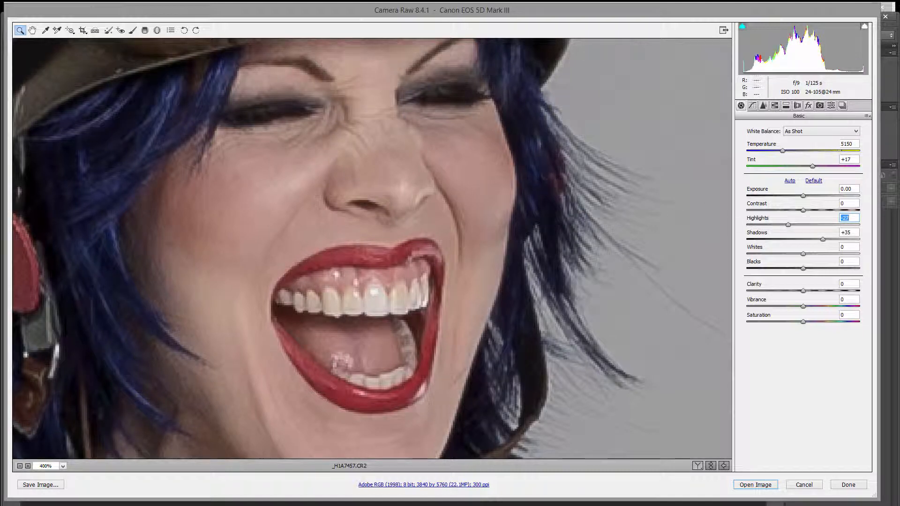
# - Refine the HSL luminance with Oranges at +16 and Yellows at about +9, and raise the Reds slightly
pyautogui.click(776, 106)
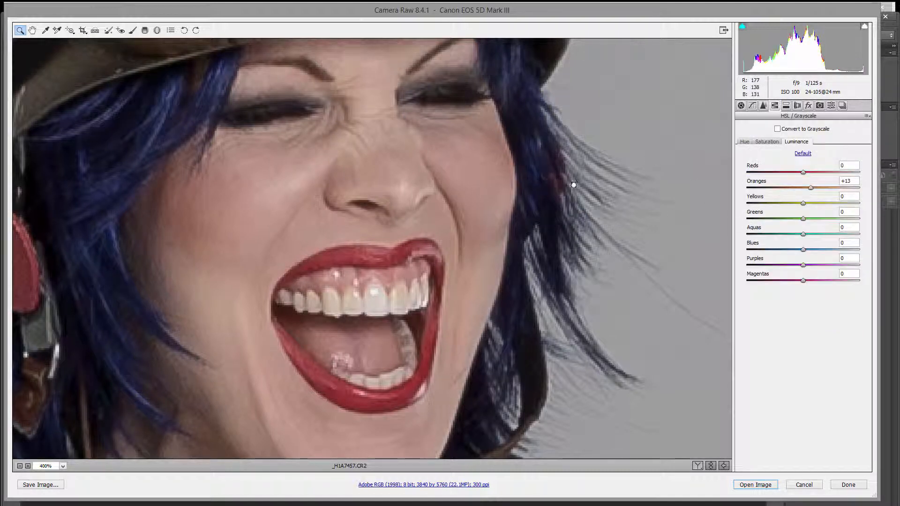
pyautogui.moveTo(811, 188)
pyautogui.mouseDown()
pyautogui.moveTo(794, 189)
pyautogui.moveTo(814, 188)
pyautogui.moveTo(822, 207)
pyautogui.moveTo(797, 206)
pyautogui.moveTo(808, 205)
pyautogui.mouseUp()
pyautogui.rightClick(407, 187)
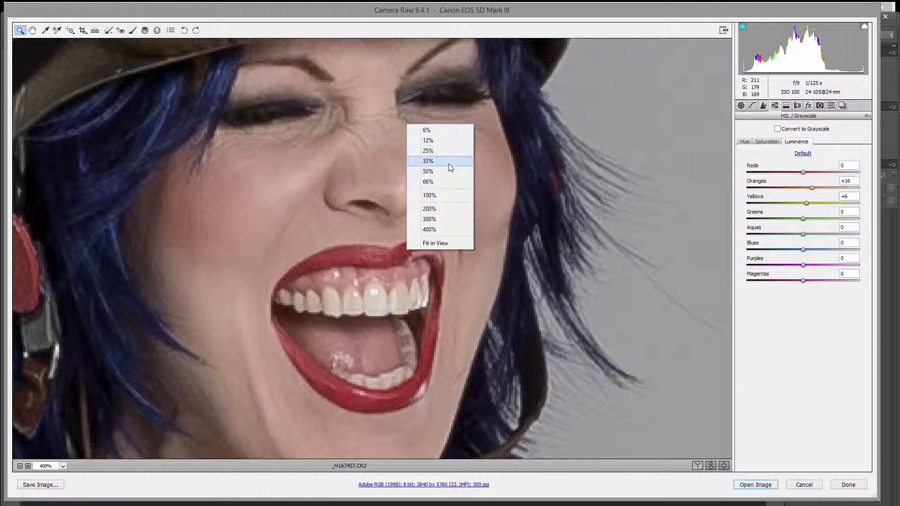
pyautogui.click(450, 168)
pyautogui.moveTo(807, 205)
pyautogui.mouseDown()
pyautogui.moveTo(843, 206)
pyautogui.moveTo(805, 206)
pyautogui.mouseUp()
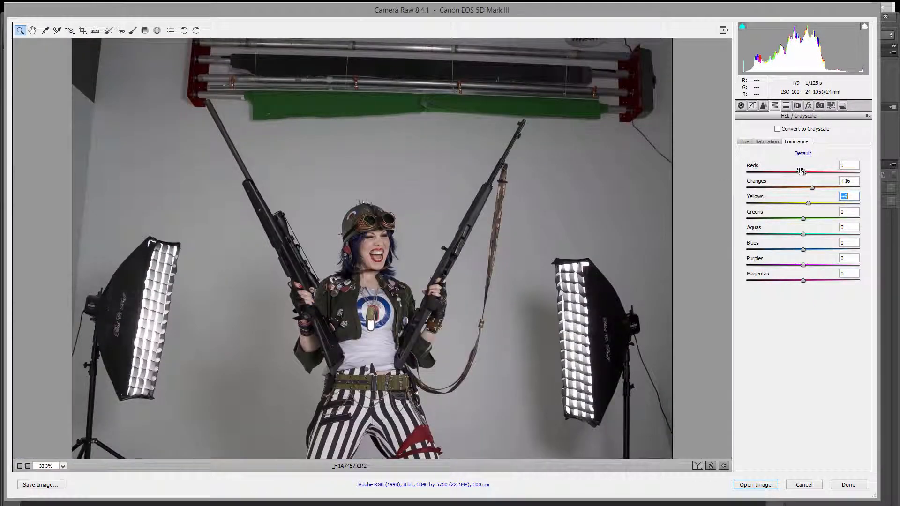
pyautogui.moveTo(805, 174); pyautogui.dragTo(811, 177)
# - Lift the parametric tone curve with Lights at +11 and Darks at about +9, checking the whole figure
pyautogui.click(752, 107)
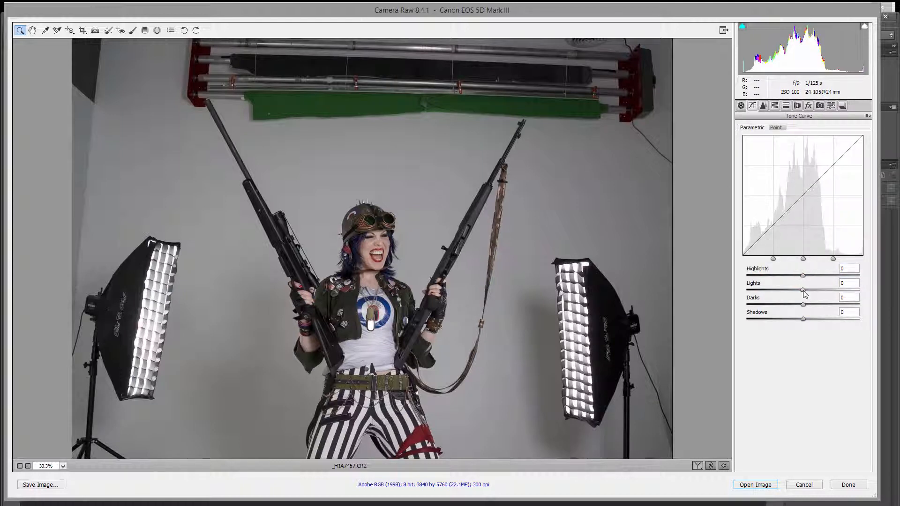
pyautogui.moveTo(804, 291)
pyautogui.mouseDown()
pyautogui.moveTo(817, 291)
pyautogui.moveTo(810, 304)
pyautogui.mouseUp()
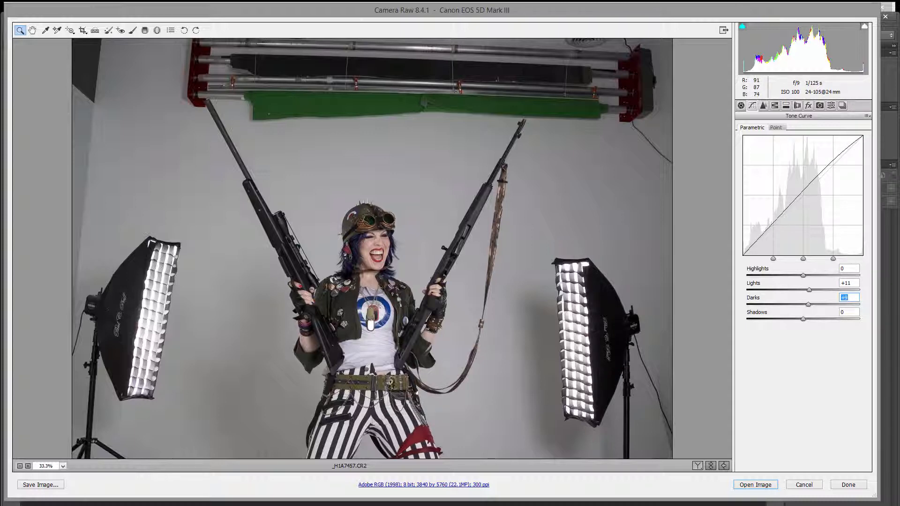
pyautogui.scroll(-6, 370, 284)
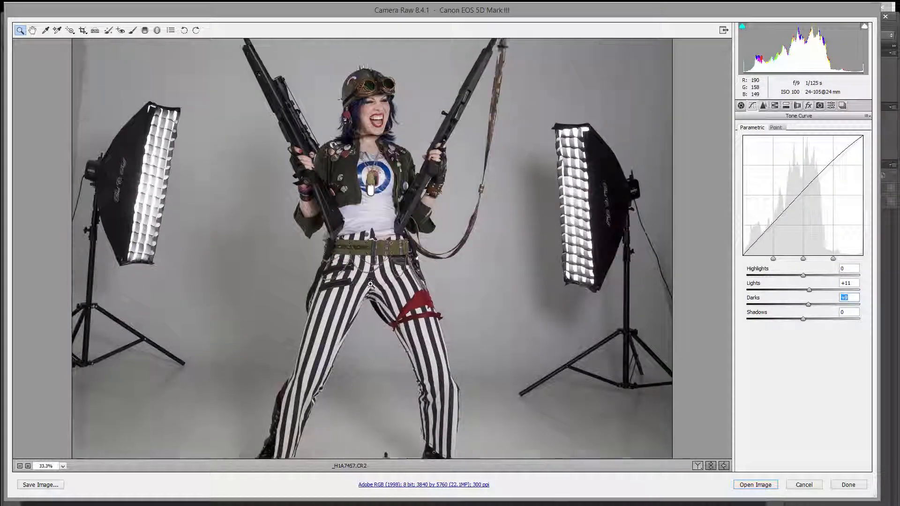
pyautogui.scroll(7, 370, 284)
pyautogui.scroll(1, 370, 285)
pyautogui.scroll(-1, 370, 285)
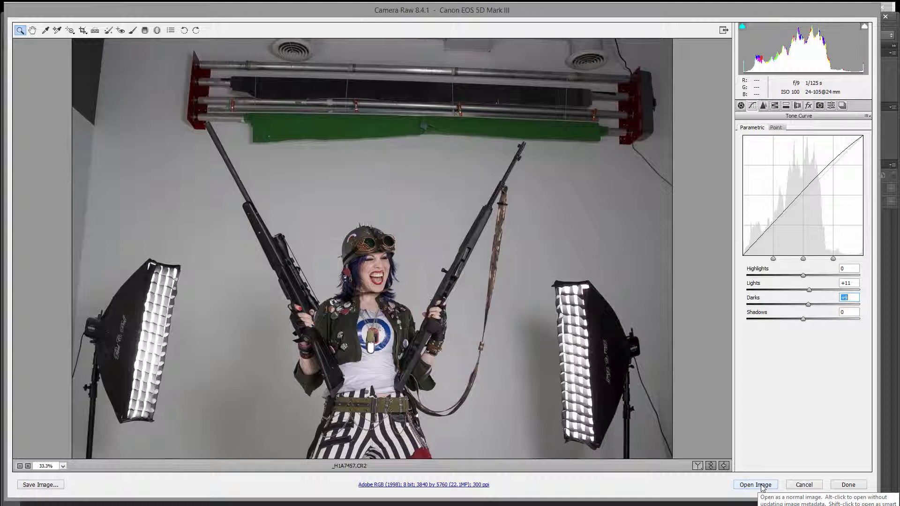
# - Open the developed photo in Photoshop and duplicate the Background layer
pyautogui.press('shift')
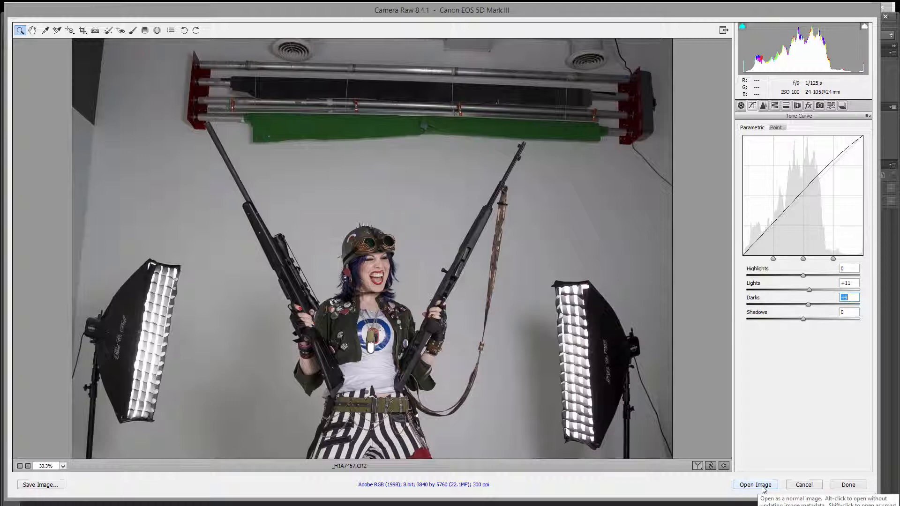
pyautogui.click(755, 486)
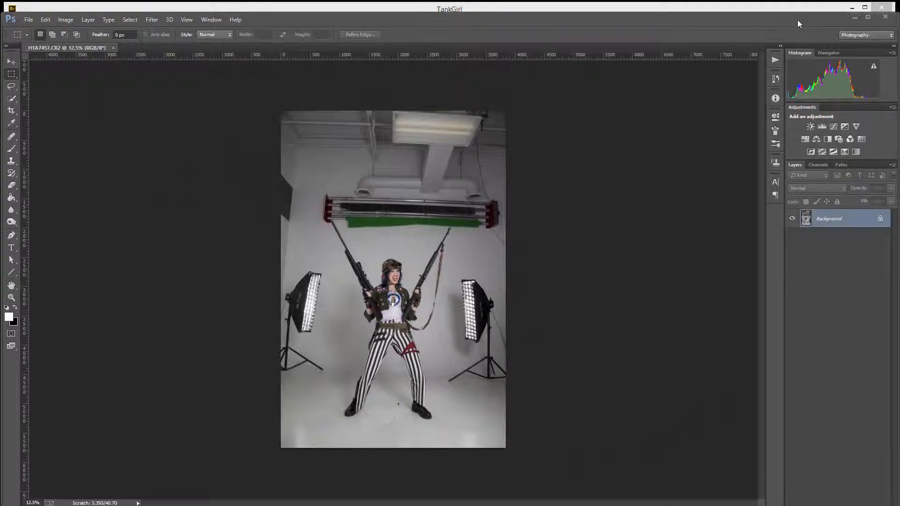
pyautogui.moveTo(798, 21); pyautogui.dragTo(799, 8)
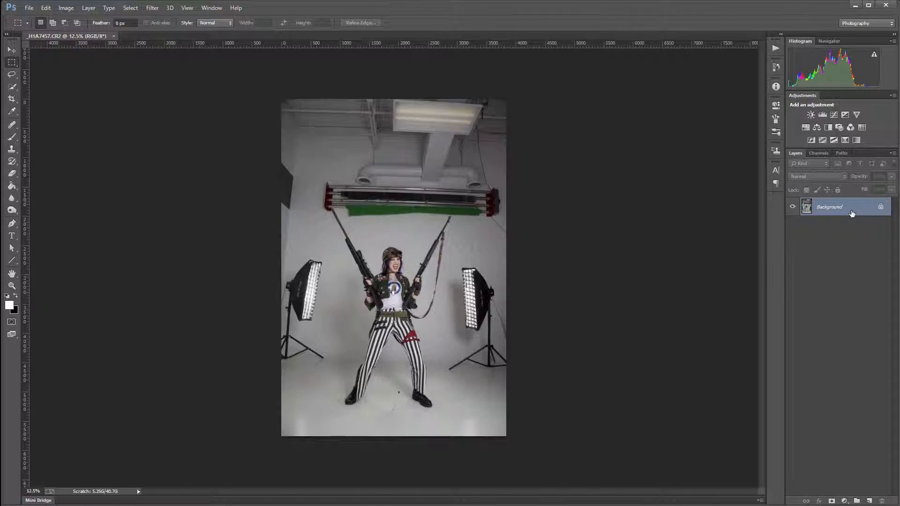
pyautogui.hotkey('ctrl', 'j')
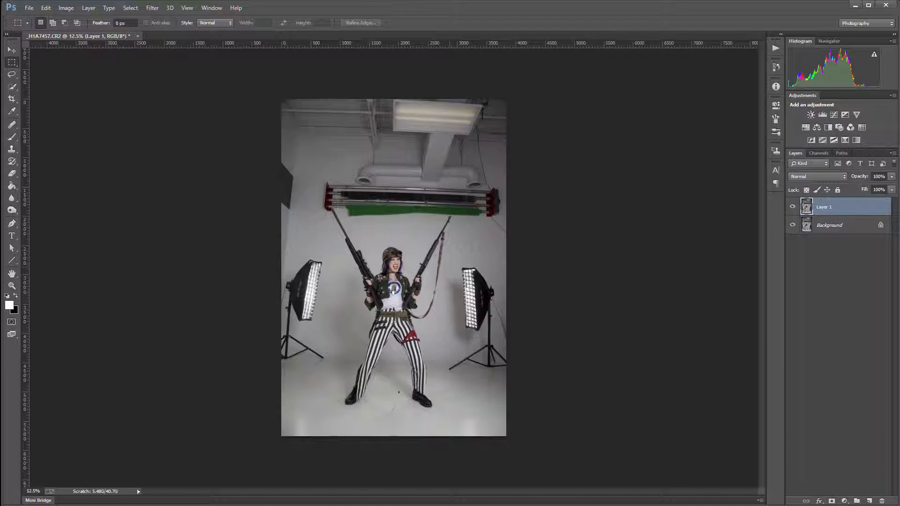
# - Start a Pen path where the hair meets the jacket and trace along the shoulder to the knob at the scope rod's lower end
pyautogui.click(13, 225)
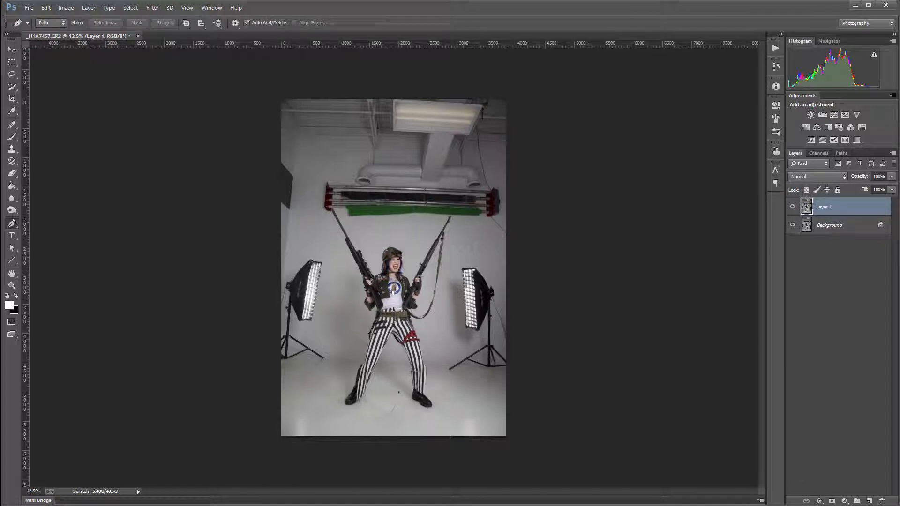
pyautogui.scroll(5, 399, 259)
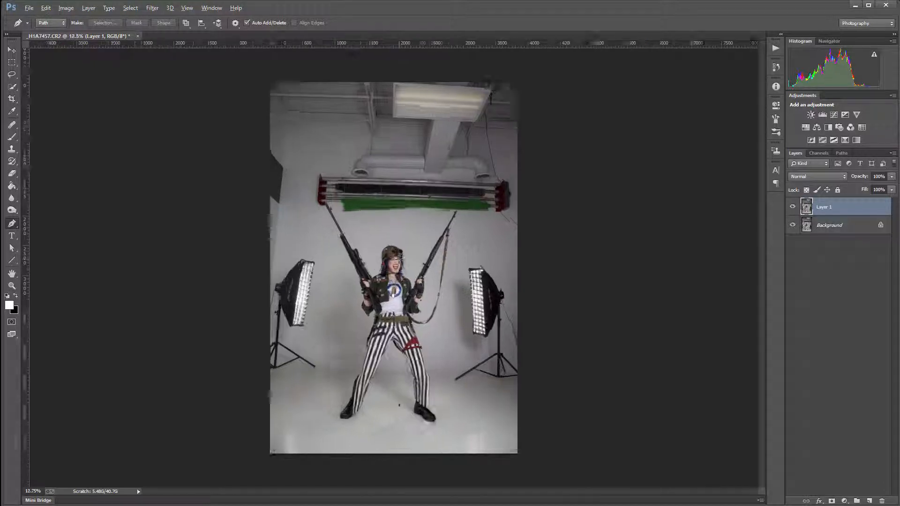
pyautogui.scroll(5, 399, 260)
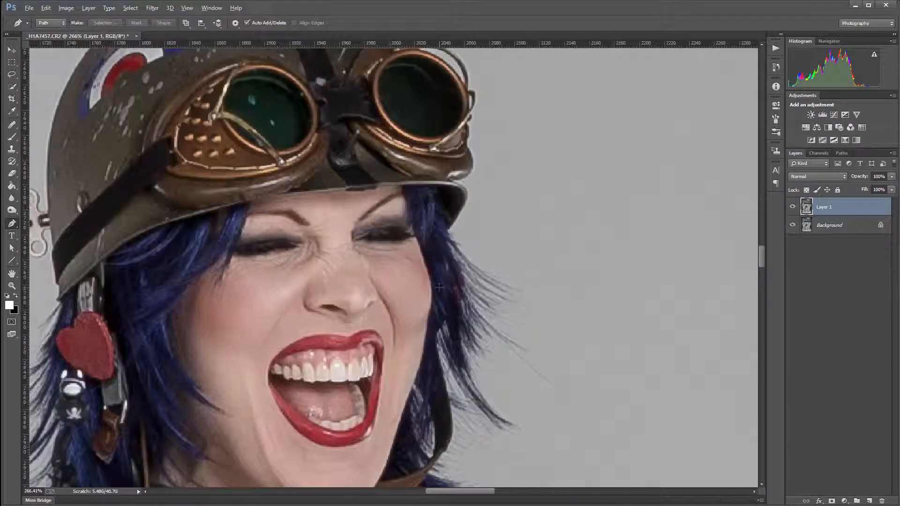
pyautogui.moveTo(430, 304); pyautogui.dragTo(427, 63)
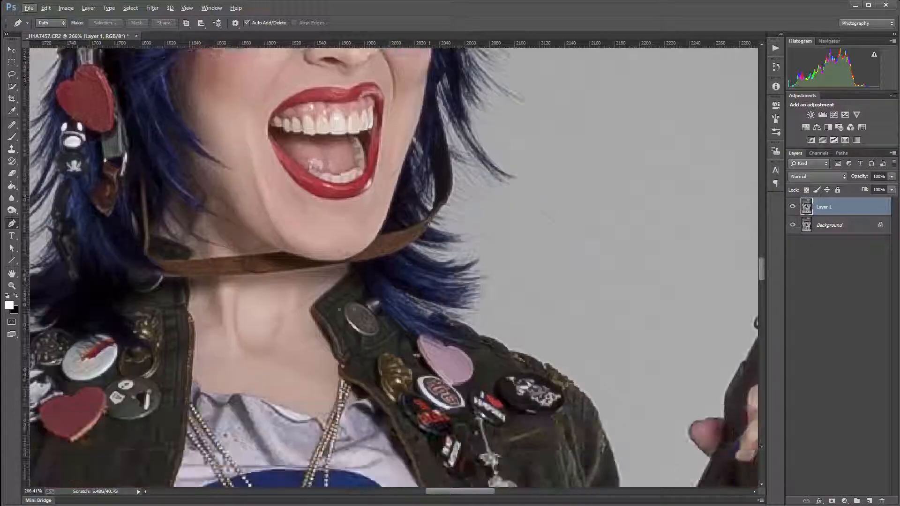
pyautogui.moveTo(199, 304); pyautogui.dragTo(771, 280)
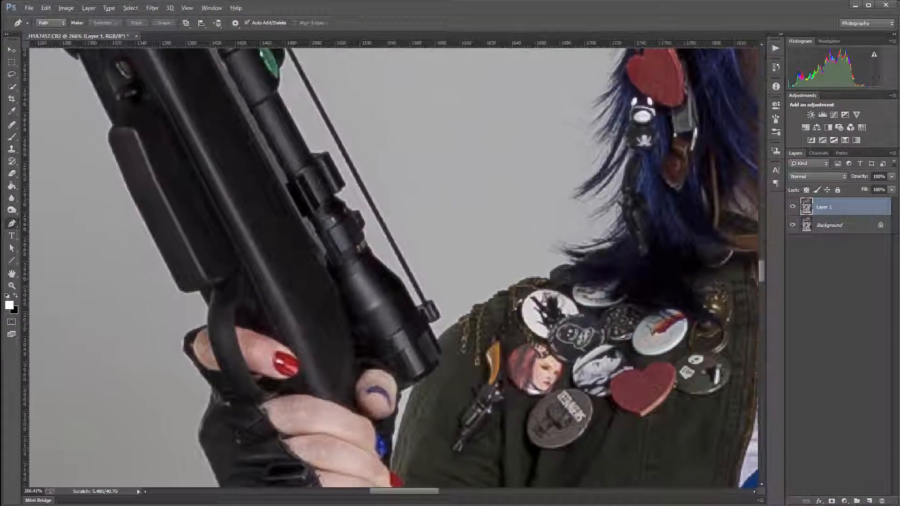
pyautogui.scroll(3, 564, 265)
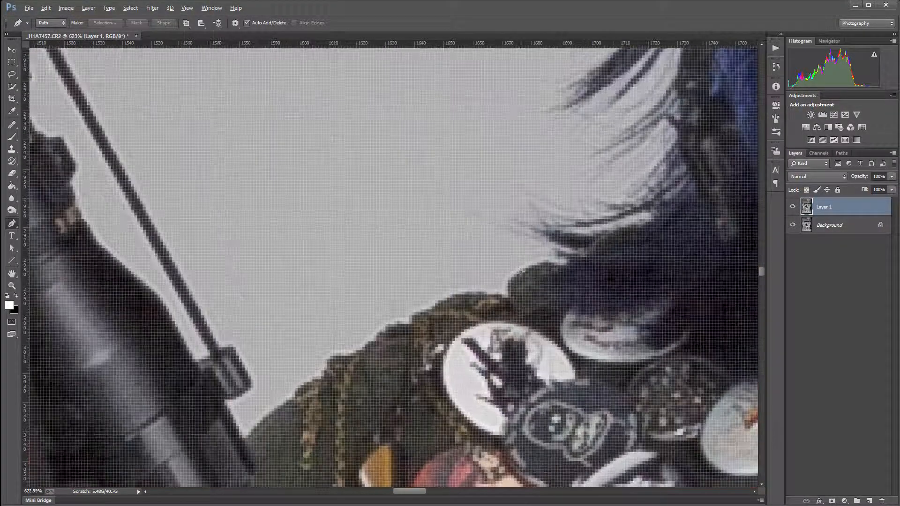
pyautogui.scroll(-1, 520, 272)
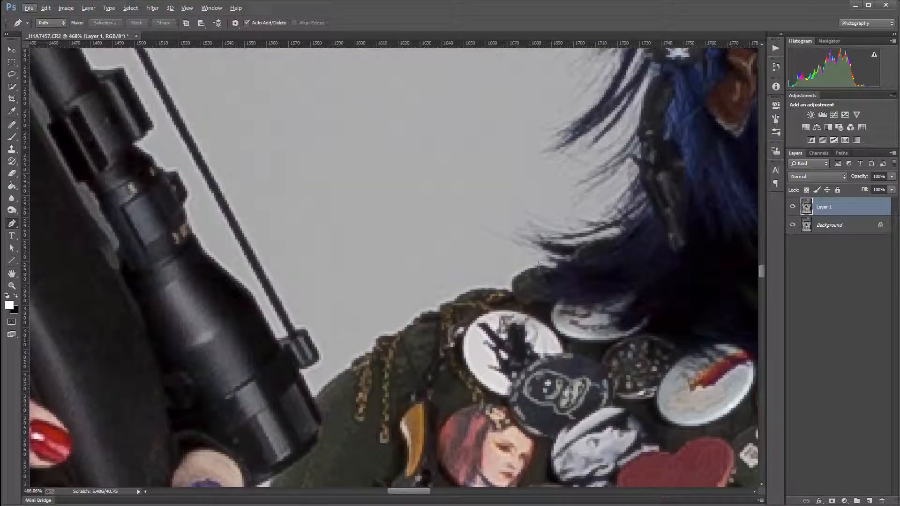
pyautogui.click(523, 272)
pyautogui.moveTo(514, 284); pyautogui.dragTo(406, 329)
pyautogui.click(439, 307)
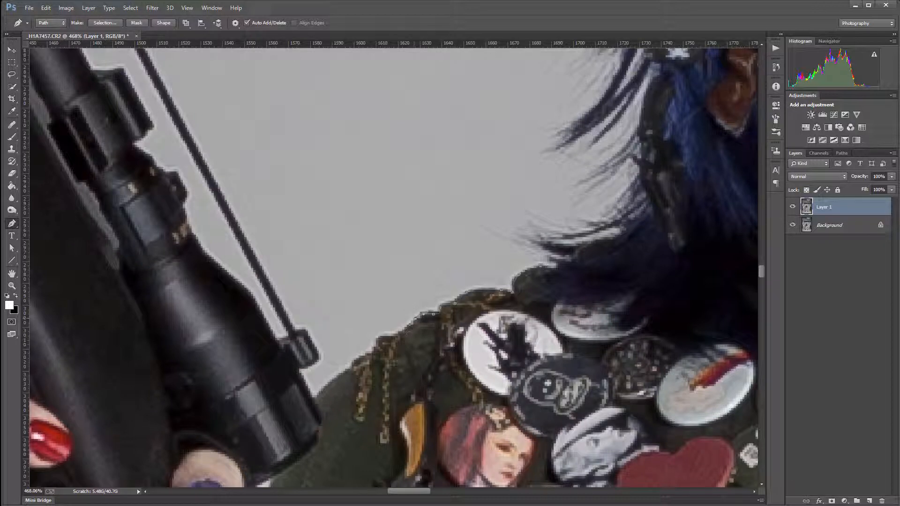
pyautogui.click(402, 334)
pyautogui.click(392, 339)
pyautogui.moveTo(367, 359); pyautogui.dragTo(305, 410)
pyautogui.moveTo(301, 367); pyautogui.dragTo(320, 357)
# - Continue the path up the thin rod and around the knob on the scope's front end
pyautogui.moveTo(285, 166); pyautogui.dragTo(580, 478)
pyautogui.moveTo(226, 74); pyautogui.dragTo(398, 350)
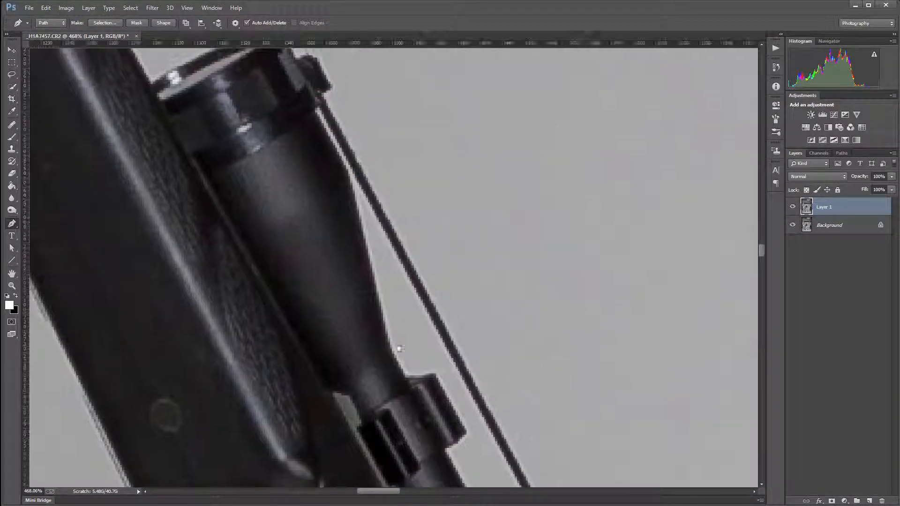
pyautogui.click(320, 96)
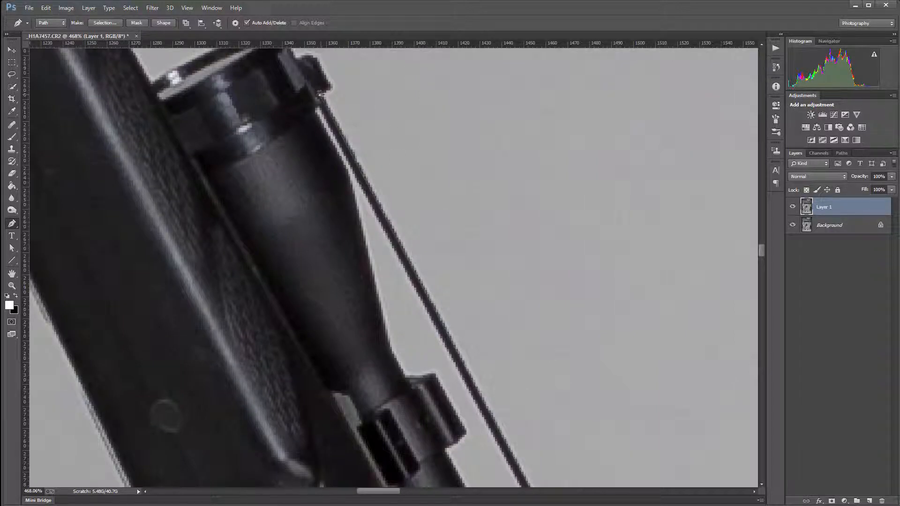
pyautogui.click(328, 86)
pyautogui.click(312, 60)
pyautogui.click(291, 55)
# - Trace the path over the scope's front cap and along the edge of the rifle's stock beyond it
pyautogui.moveTo(360, 142); pyautogui.dragTo(502, 366)
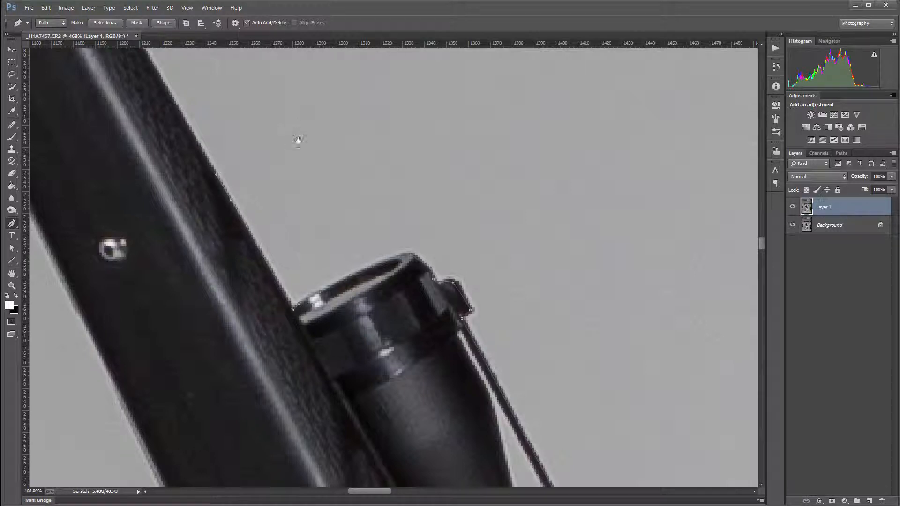
pyautogui.moveTo(297, 140); pyautogui.dragTo(581, 383)
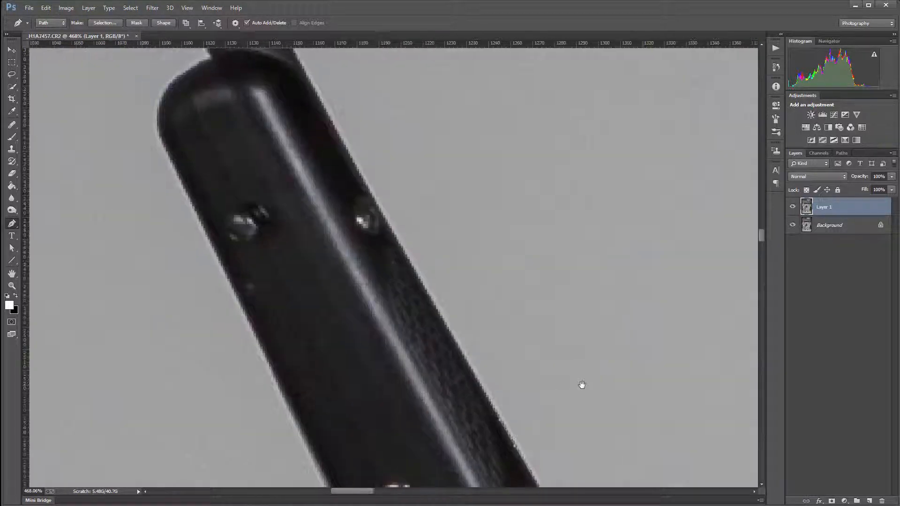
pyautogui.click(440, 319)
pyautogui.moveTo(363, 181); pyautogui.dragTo(352, 163)
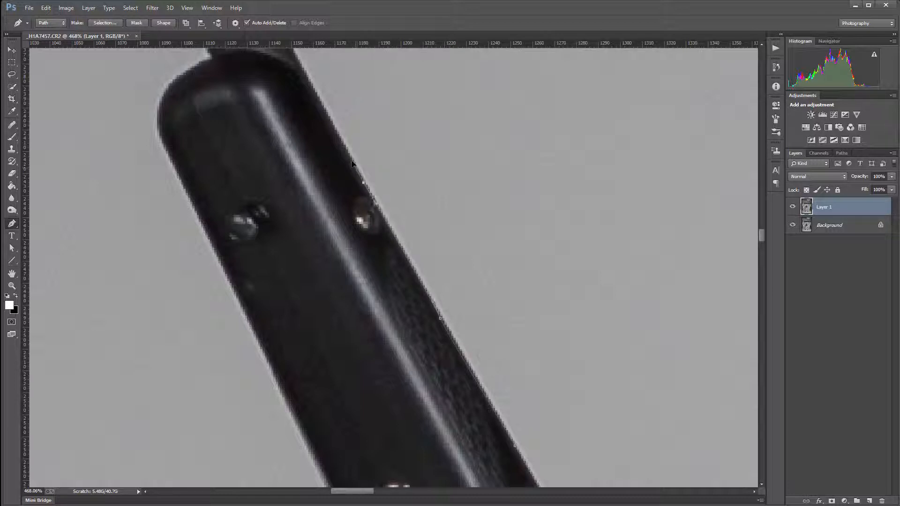
# - Run the path along the scoped rifle's barrel and across its muzzle tip
pyautogui.moveTo(375, 111); pyautogui.dragTo(565, 302)
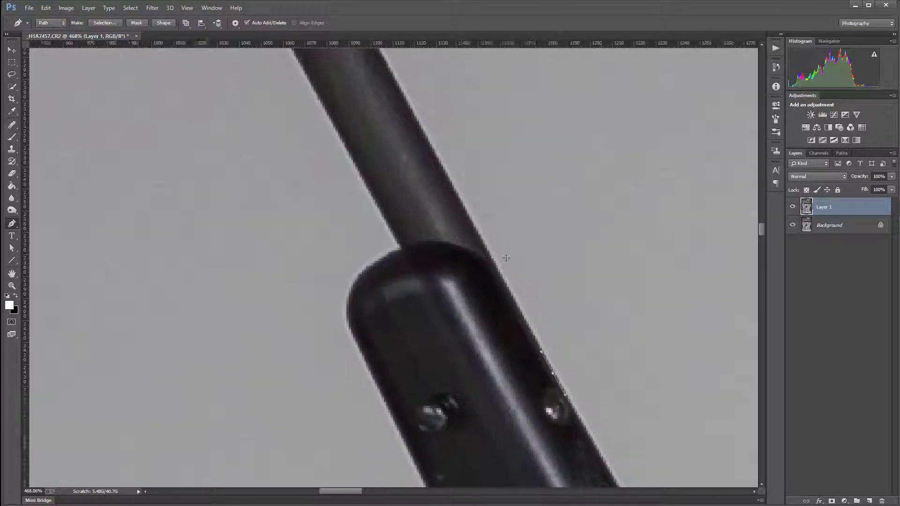
pyautogui.moveTo(469, 221); pyautogui.dragTo(455, 188)
pyautogui.moveTo(490, 120); pyautogui.dragTo(592, 412)
pyautogui.moveTo(454, 146); pyautogui.dragTo(552, 338)
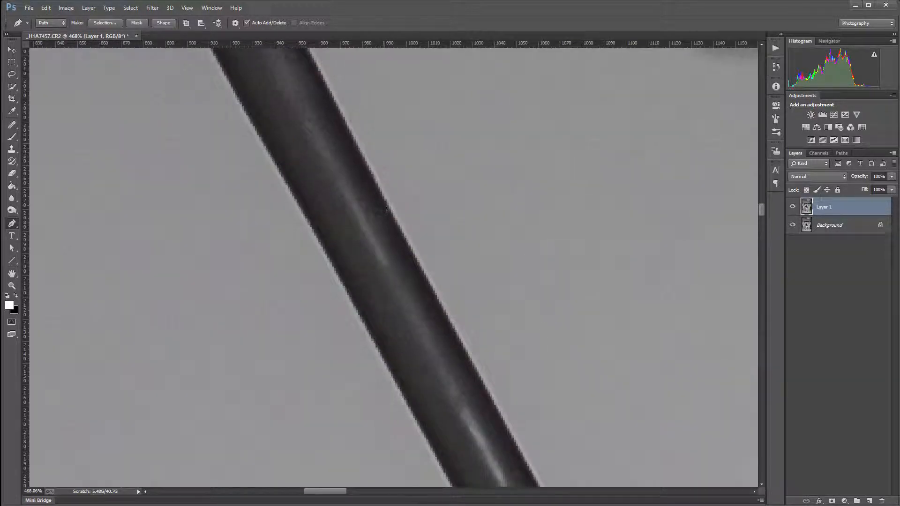
pyautogui.moveTo(398, 227); pyautogui.dragTo(385, 207)
pyautogui.moveTo(396, 82); pyautogui.dragTo(551, 379)
pyautogui.moveTo(445, 131); pyautogui.dragTo(515, 303)
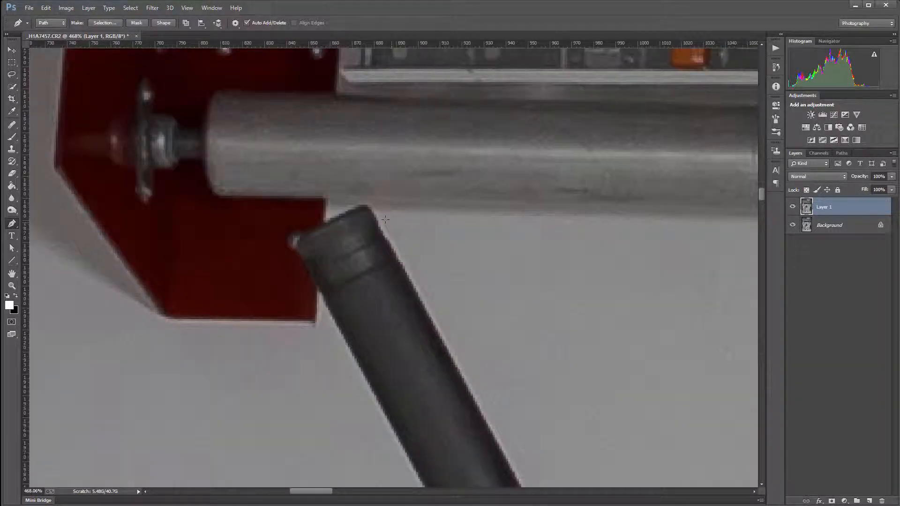
pyautogui.click(366, 209)
pyautogui.click(296, 241)
# - Trace the path loosely around the blue hair strands that hang beside the chin, above the pink heart badge
pyautogui.scroll(-10, 518, 221)
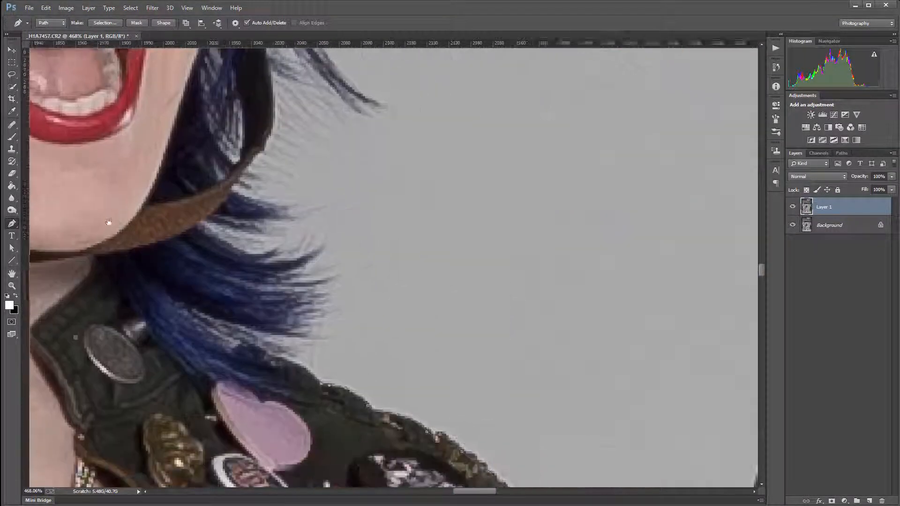
pyautogui.moveTo(108, 221); pyautogui.dragTo(119, 208)
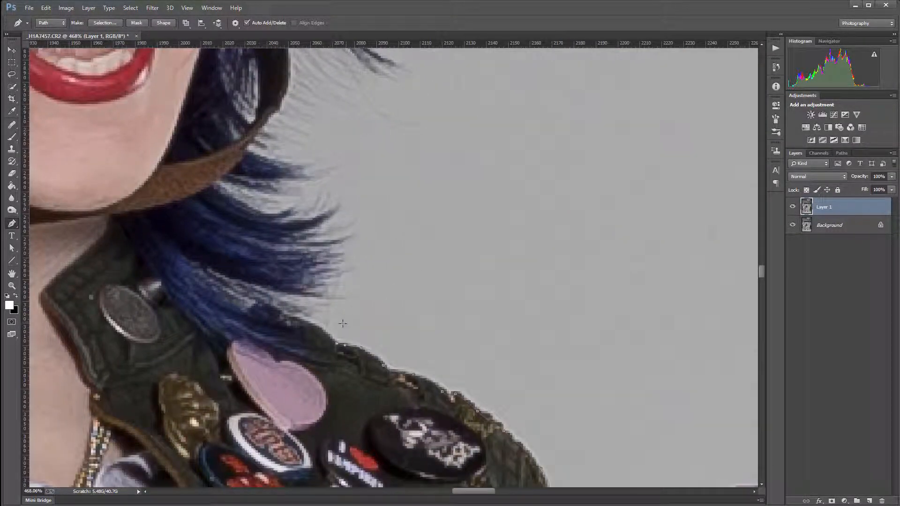
pyautogui.click(374, 236)
pyautogui.click(355, 170)
pyautogui.click(348, 141)
pyautogui.click(441, 91)
# - Continue the loose path around the loose hair strands beside the mouth and cheek, leaving a margin of background
pyautogui.moveTo(520, 172); pyautogui.dragTo(540, 451)
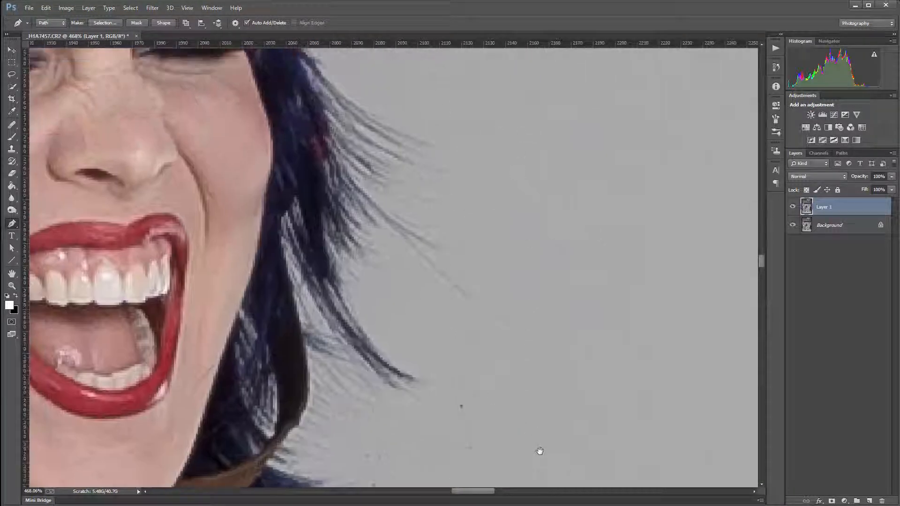
pyautogui.click(512, 344)
pyautogui.click(514, 298)
pyautogui.click(462, 215)
pyautogui.click(470, 157)
pyautogui.click(421, 104)
# - Trace the path closely along the helmet brim and the outer side of the goggles, including the small wire hinge
pyautogui.moveTo(447, 113); pyautogui.dragTo(613, 378)
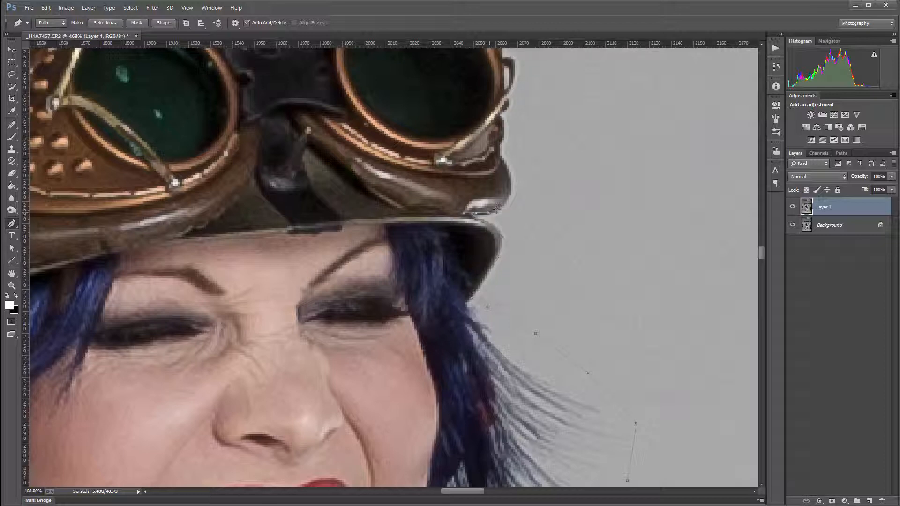
pyautogui.click(491, 219)
pyautogui.click(502, 159)
pyautogui.moveTo(571, 105); pyautogui.dragTo(519, 333)
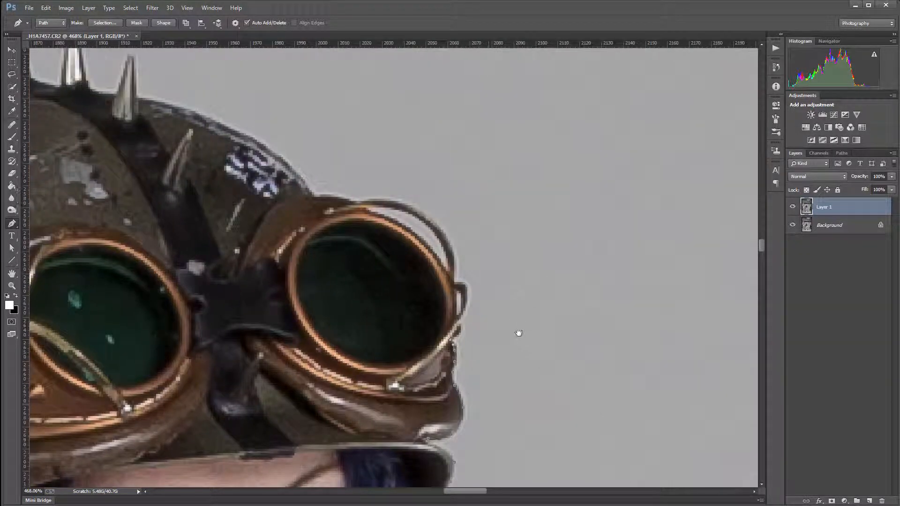
pyautogui.click(458, 335)
pyautogui.click(463, 320)
pyautogui.moveTo(467, 306); pyautogui.dragTo(469, 297)
pyautogui.click(468, 285)
pyautogui.click(464, 281)
# - Continue the path over the curved wire along the top of the goggles to where they meet the helmet
pyautogui.click(453, 280)
pyautogui.click(454, 257)
pyautogui.moveTo(429, 220); pyautogui.dragTo(382, 198)
pyautogui.click(366, 201)
pyautogui.click(350, 203)
pyautogui.click(335, 199)
pyautogui.click(314, 197)
# - Trace the path along the crown of the helmet and around each of its metal spikes
pyautogui.moveTo(326, 146); pyautogui.dragTo(631, 332)
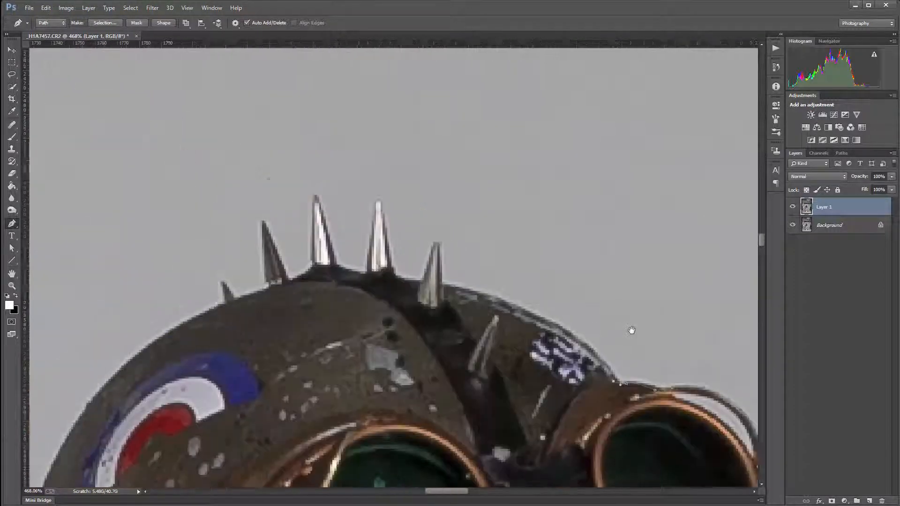
pyautogui.moveTo(534, 313); pyautogui.dragTo(554, 327)
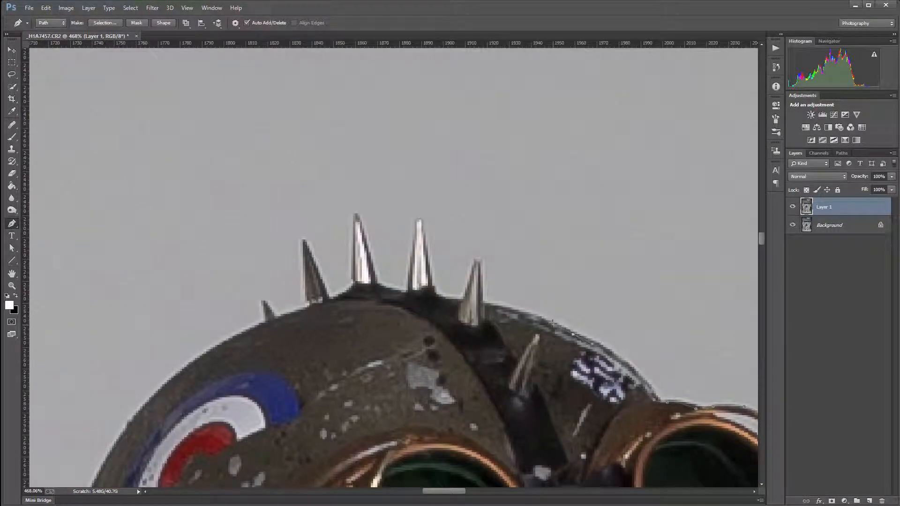
pyautogui.click(495, 306)
pyautogui.moveTo(481, 260); pyautogui.dragTo(472, 259)
pyautogui.click(380, 285)
pyautogui.click(355, 215)
pyautogui.click(352, 284)
pyautogui.click(328, 302)
pyautogui.click(304, 241)
# - Follow the helmet's curved shell with the path, down past the painted roundel
pyautogui.moveTo(315, 386); pyautogui.dragTo(578, 159)
pyautogui.moveTo(425, 164); pyautogui.dragTo(402, 189)
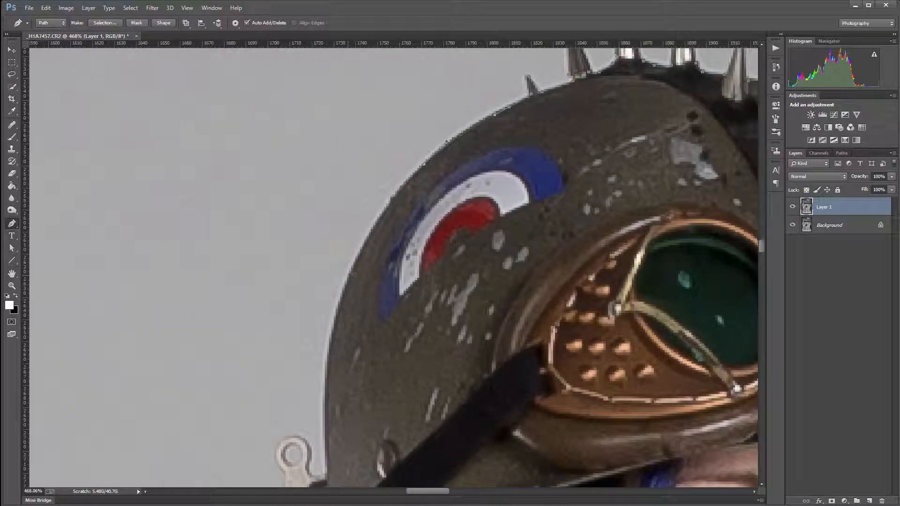
pyautogui.moveTo(351, 270); pyautogui.dragTo(342, 294)
pyautogui.moveTo(325, 377); pyautogui.dragTo(327, 414)
# - Trace the path around the wing nut and bolt on the side of the helmet
pyautogui.moveTo(411, 394); pyautogui.dragTo(529, 135)
pyautogui.moveTo(443, 213); pyautogui.dragTo(402, 224)
pyautogui.moveTo(403, 228); pyautogui.dragTo(398, 234)
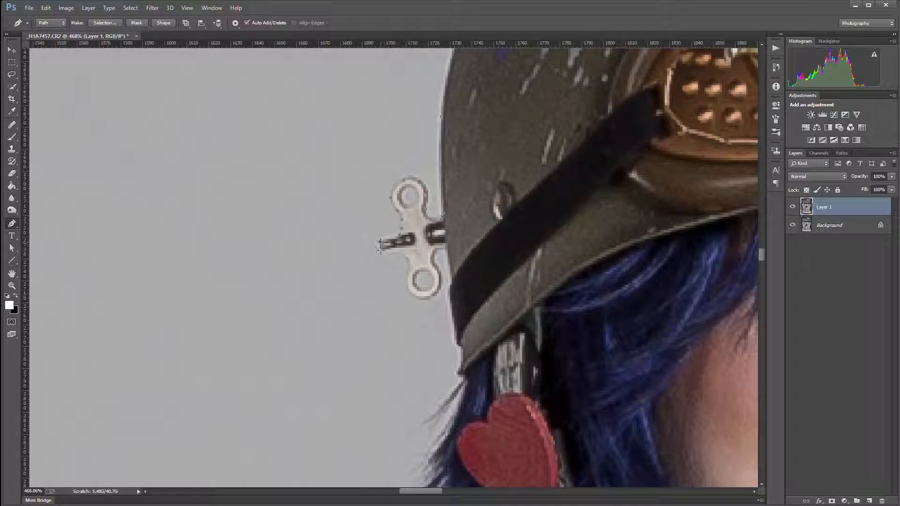
pyautogui.click(403, 250)
pyautogui.click(408, 259)
pyautogui.moveTo(411, 266); pyautogui.dragTo(441, 276)
pyautogui.click(437, 270)
pyautogui.click(430, 262)
# - Continue the path down the strap's edge to the lower rim of the helmet
pyautogui.click(450, 286)
pyautogui.click(458, 346)
pyautogui.click(459, 367)
# - Trace loosely around the hair beside the heart pendant and close the path at its start on the jacket shoulder
pyautogui.moveTo(586, 416); pyautogui.dragTo(716, 145)
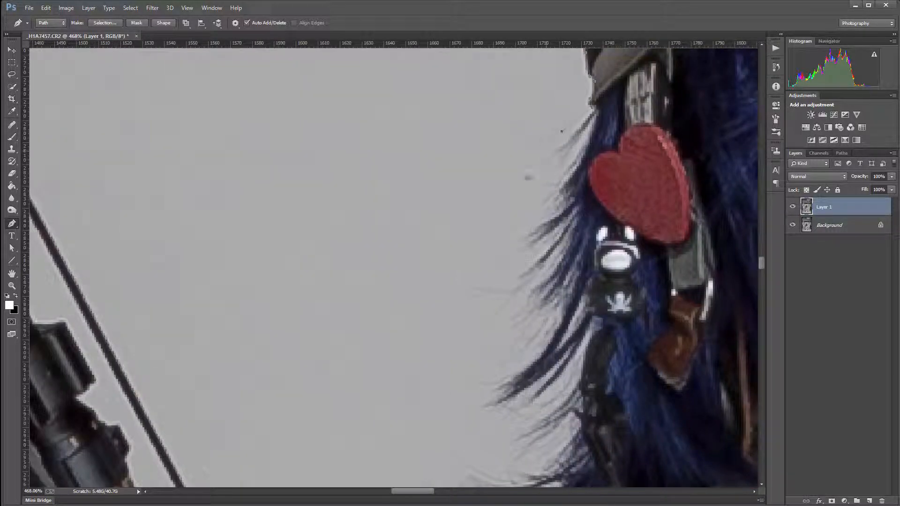
pyautogui.click(526, 179)
pyautogui.click(472, 361)
pyautogui.moveTo(609, 385); pyautogui.dragTo(608, 116)
pyautogui.click(473, 61)
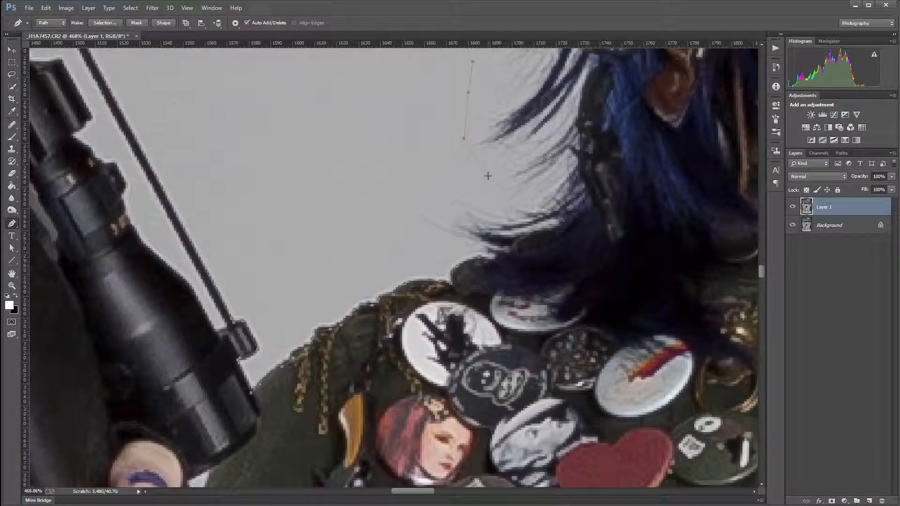
pyautogui.click(483, 193)
pyautogui.click(434, 249)
pyautogui.click(473, 252)
pyautogui.click(480, 258)
# - Apply the traced paths as a vector mask on Layer 1 and hide the Background layer
pyautogui.click(12, 248)
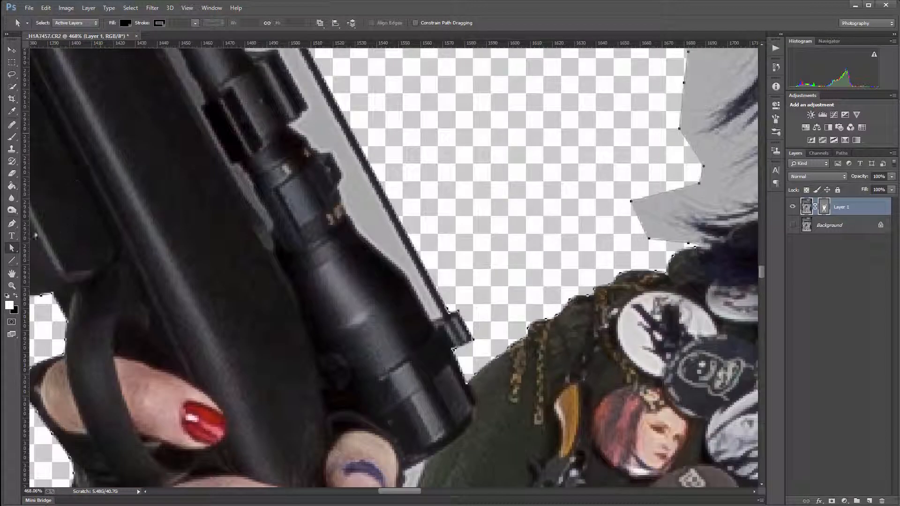
pyautogui.click(12, 223)
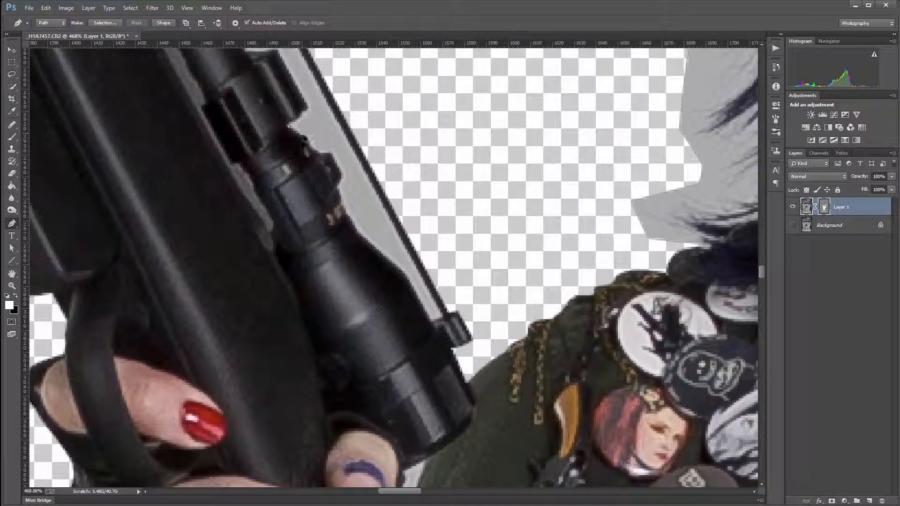
# - Start a gap path along the left rifle scope's adjustment knob and body to the thin strap's lower end, with the Background layer shown
pyautogui.moveTo(302, 133); pyautogui.dragTo(342, 195)
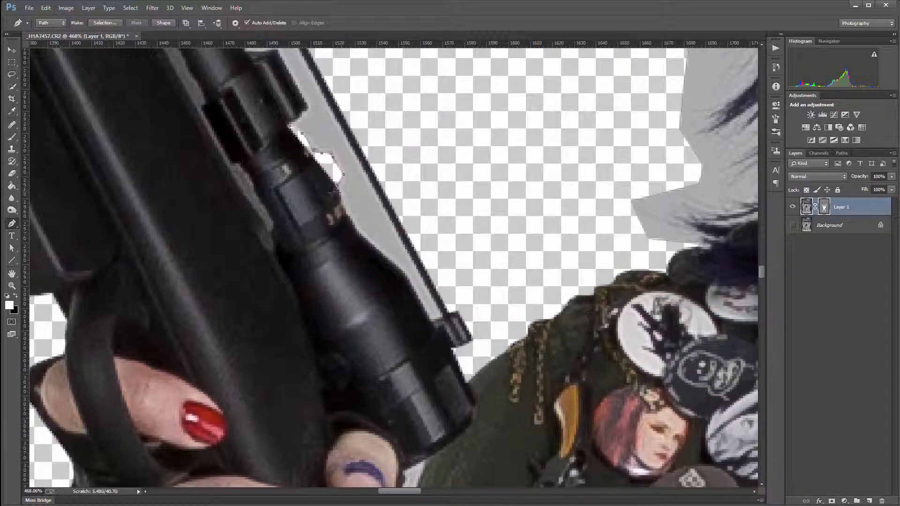
pyautogui.click(351, 223)
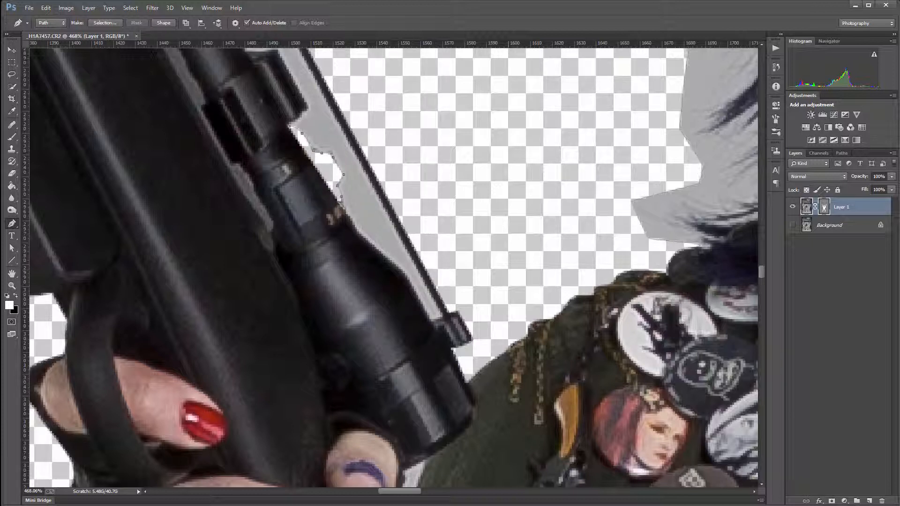
pyautogui.click(793, 225)
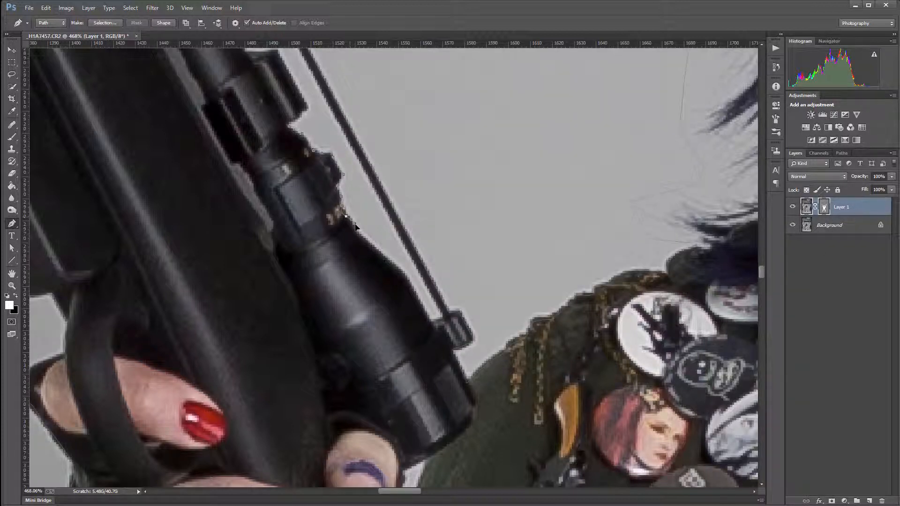
pyautogui.click(401, 271)
pyautogui.click(432, 325)
pyautogui.moveTo(534, 278); pyautogui.dragTo(568, 326)
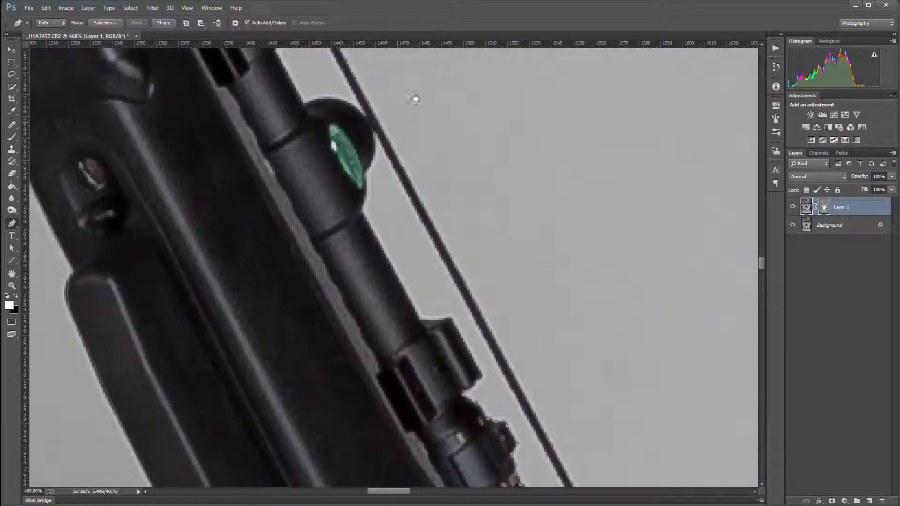
# - Continue the gap path up the strap, around the scope's dome, tube and mount, close it, and check it with the Background layer temporarily hidden
pyautogui.click(376, 129)
pyautogui.moveTo(373, 149); pyautogui.dragTo(363, 206)
pyautogui.click(372, 232)
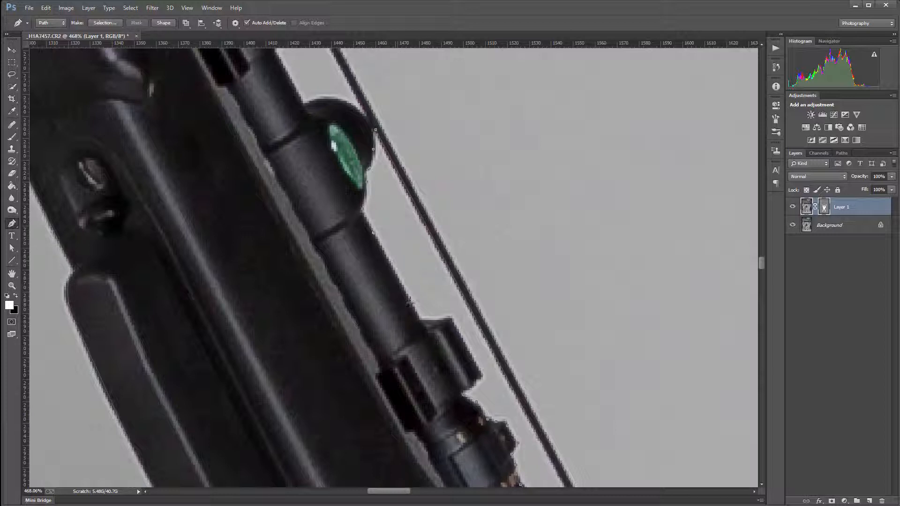
pyautogui.click(450, 319)
pyautogui.click(481, 375)
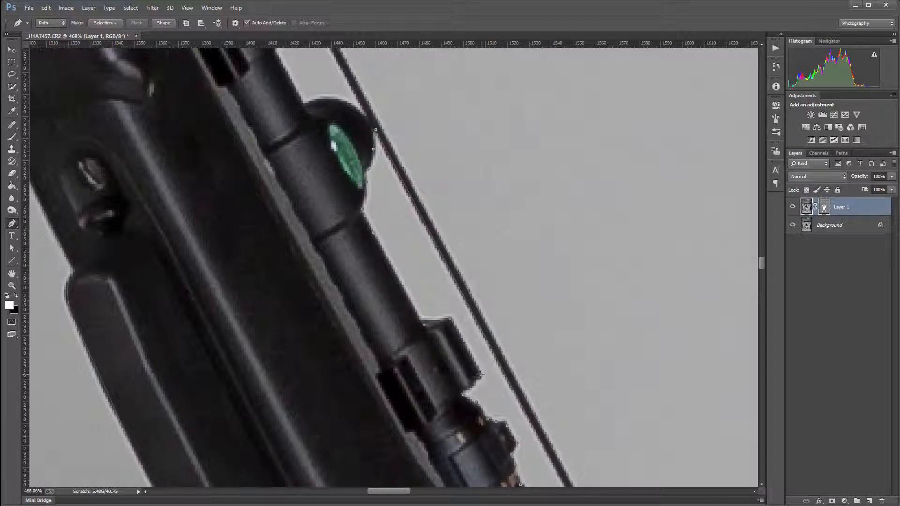
pyautogui.click(463, 395)
pyautogui.click(793, 226)
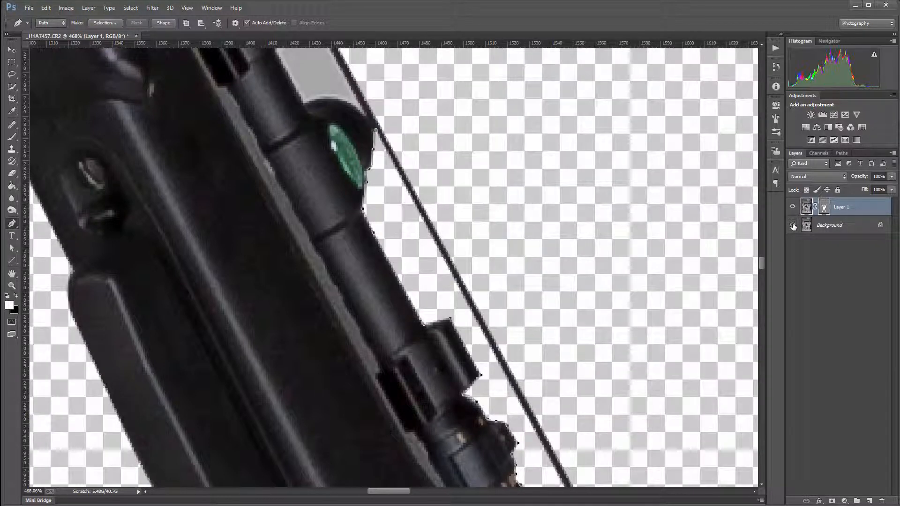
pyautogui.click(793, 226)
# - Inspect the edges of the rifles, helmet, arms and gloved hand for gaps still needing a cut-out
pyautogui.moveTo(395, 114); pyautogui.dragTo(536, 345)
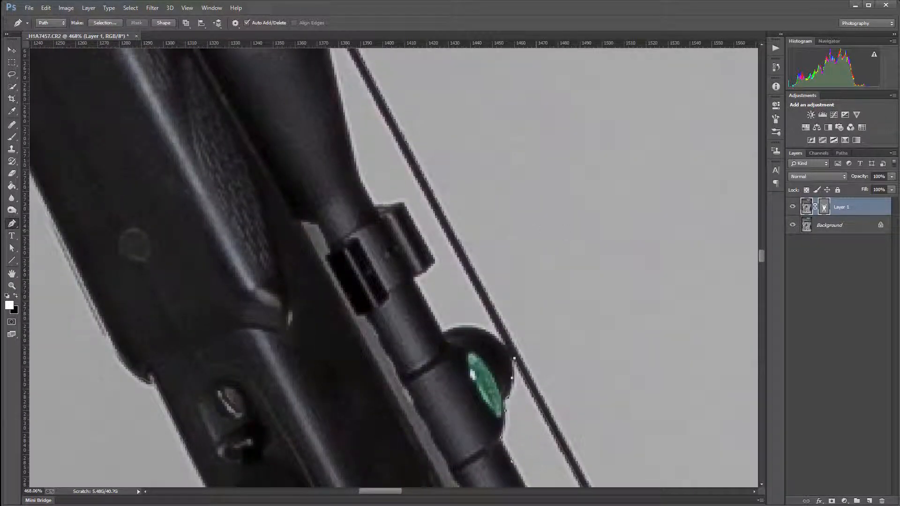
pyautogui.moveTo(682, 248); pyautogui.dragTo(344, 228)
pyautogui.moveTo(422, 216); pyautogui.dragTo(666, 171)
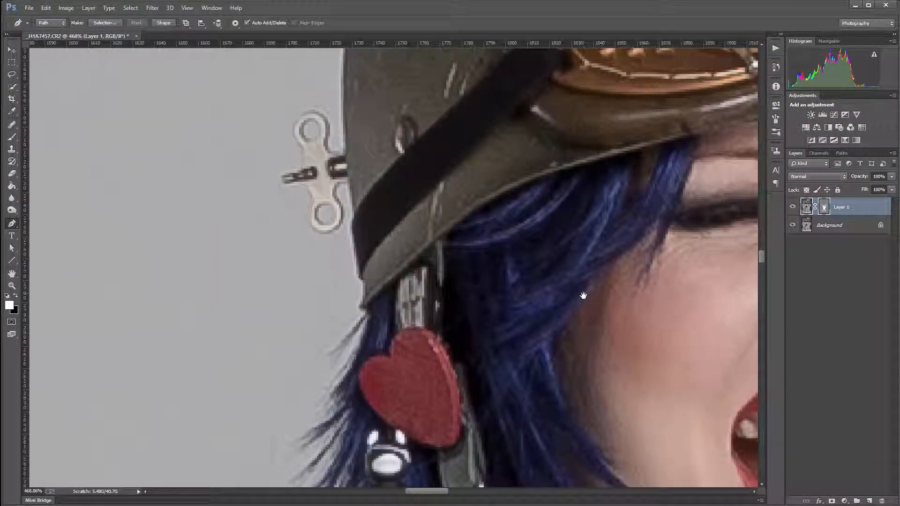
pyautogui.moveTo(583, 296); pyautogui.dragTo(283, 171)
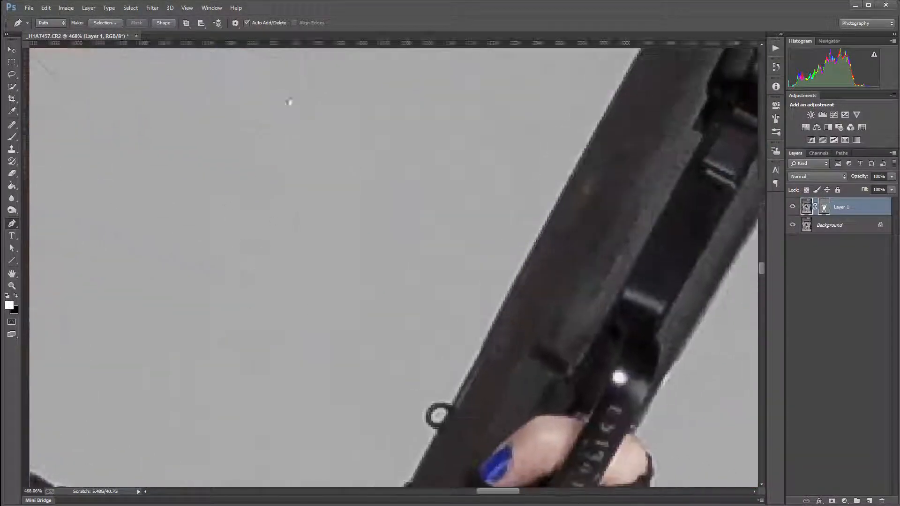
pyautogui.moveTo(239, 366); pyautogui.dragTo(422, 308)
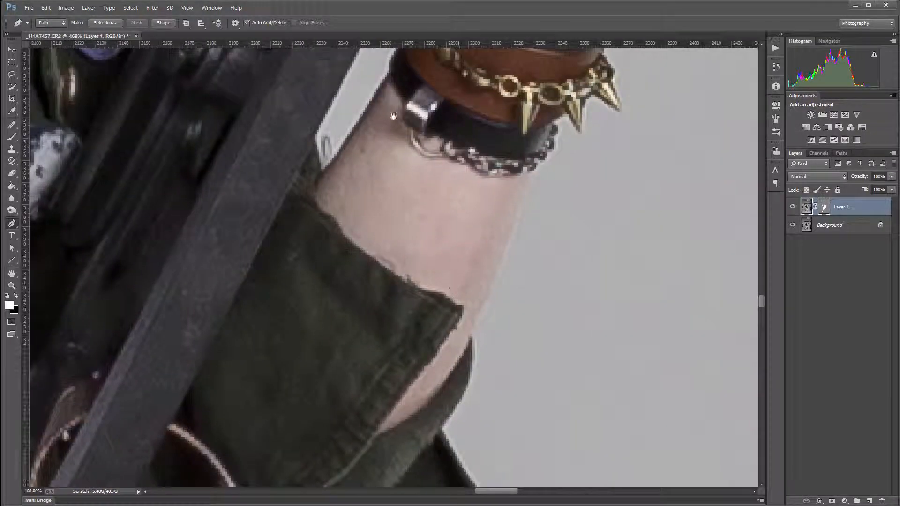
pyautogui.moveTo(290, 136); pyautogui.dragTo(640, 293)
pyautogui.moveTo(262, 201); pyautogui.dragTo(572, 268)
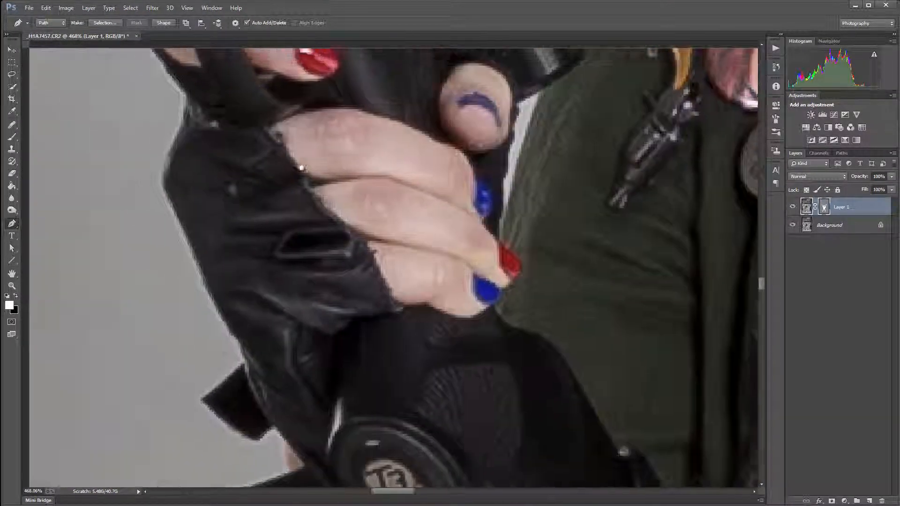
pyautogui.moveTo(304, 169); pyautogui.dragTo(342, 298)
pyautogui.moveTo(490, 123); pyautogui.dragTo(281, 106)
pyautogui.moveTo(319, 241); pyautogui.dragTo(345, 398)
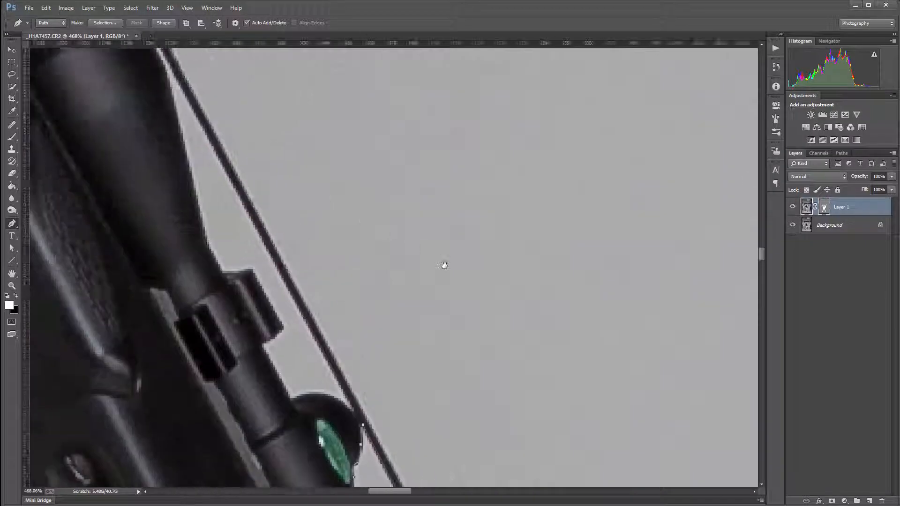
pyautogui.moveTo(445, 263); pyautogui.dragTo(511, 277)
pyautogui.moveTo(384, 196); pyautogui.dragTo(387, 239)
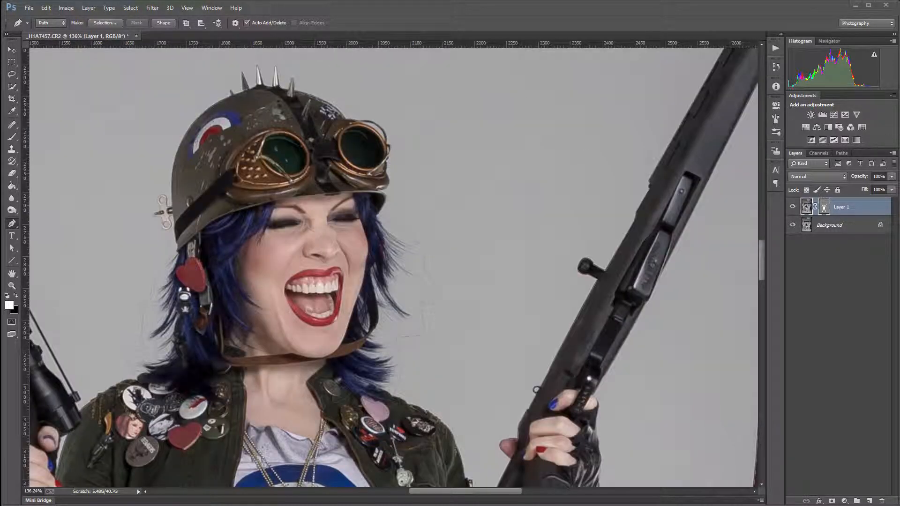
# - Hide the Background layer and check the masked figure as a whole
pyautogui.click(792, 226)
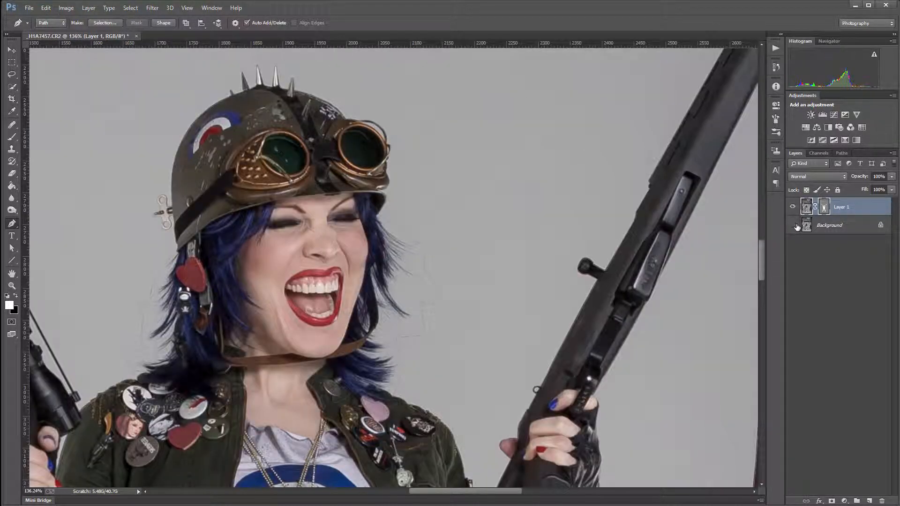
pyautogui.moveTo(386, 293); pyautogui.dragTo(682, 350)
pyautogui.moveTo(285, 111); pyautogui.dragTo(351, 114)
pyautogui.moveTo(656, 469); pyautogui.dragTo(465, 106)
pyautogui.scroll(-9, 445, 191)
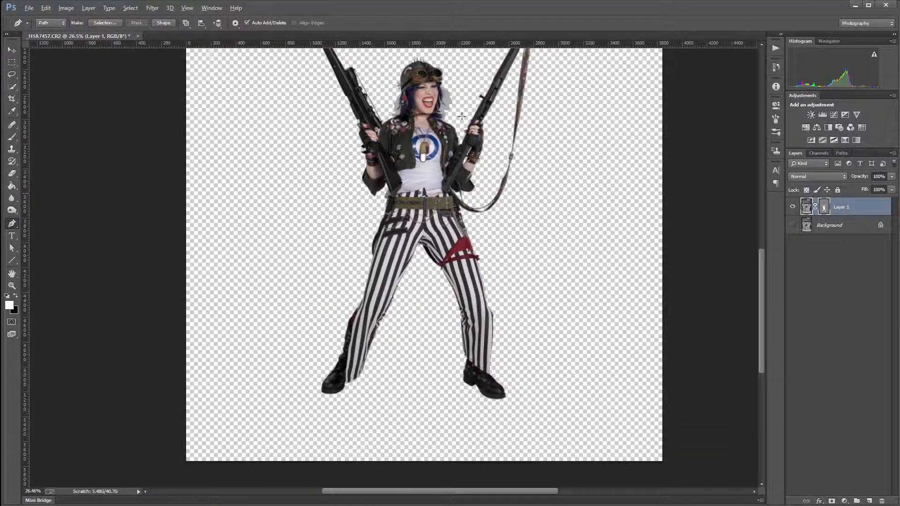
# - Examine the loosely traced areas around the hair on both sides of the face
pyautogui.scroll(4, 462, 108)
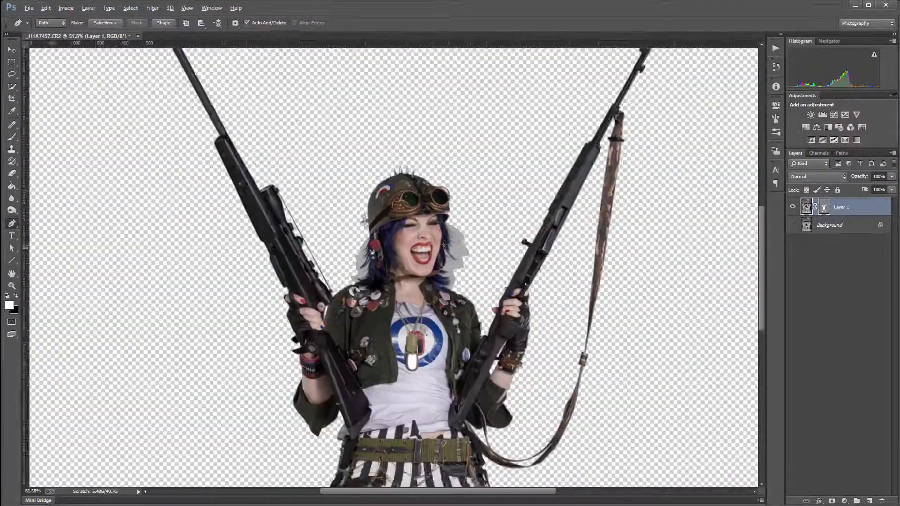
pyautogui.scroll(4, 444, 244)
pyautogui.scroll(4, 442, 265)
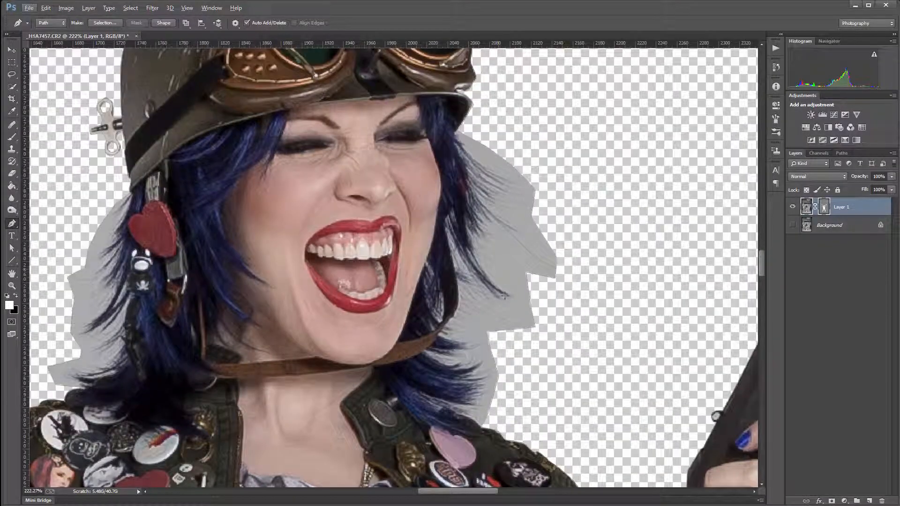
pyautogui.moveTo(363, 254); pyautogui.dragTo(401, 214)
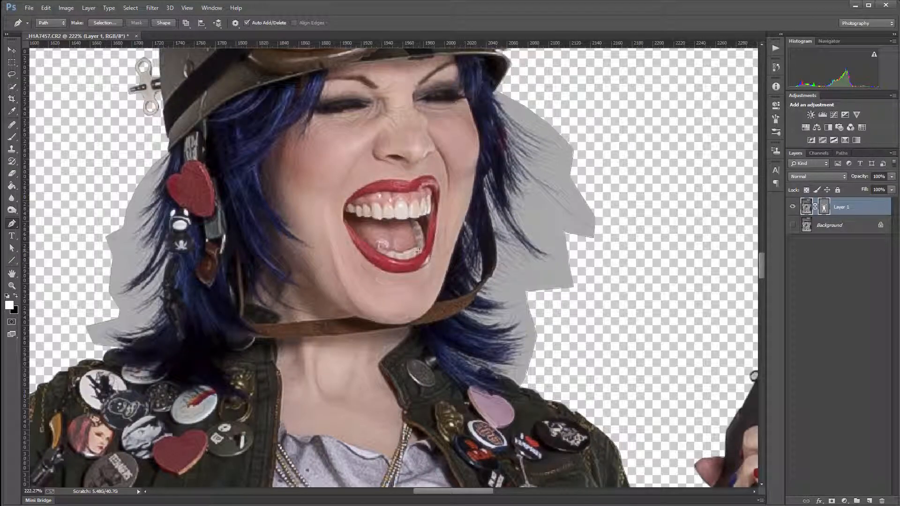
pyautogui.scroll(2, 419, 252)
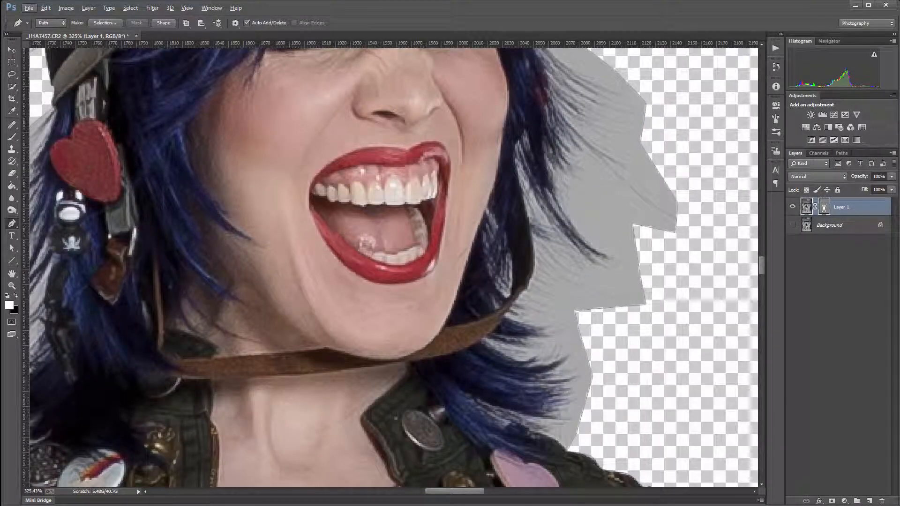
pyautogui.scroll(-2, 478, 197)
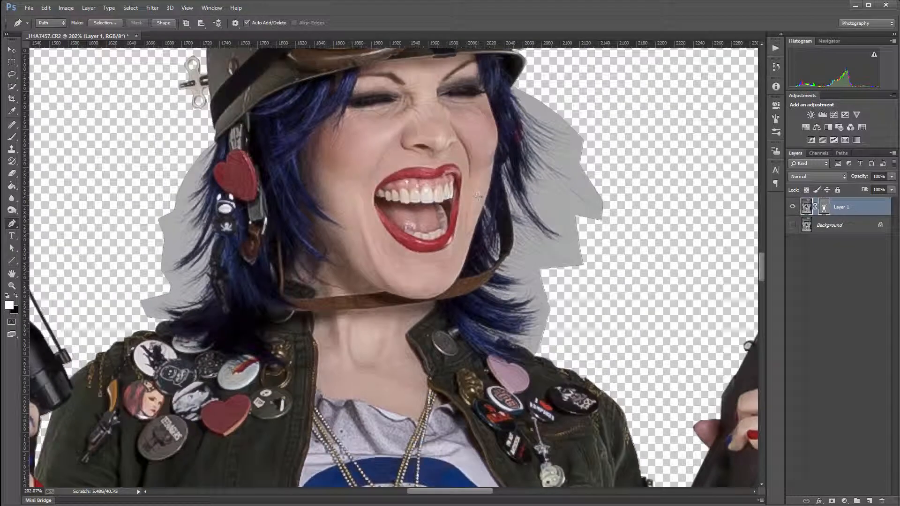
pyautogui.hscroll(3, 553, 178)
pyautogui.scroll(2, 554, 178)
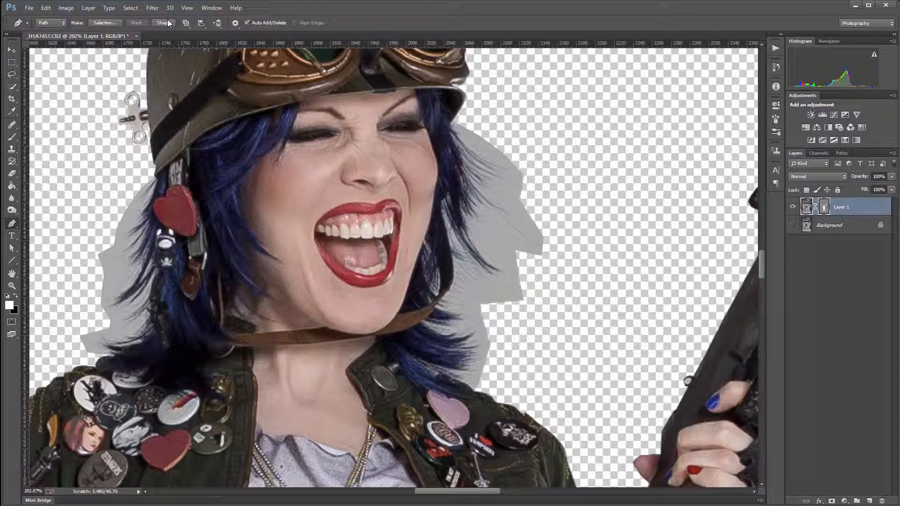
# - Select the grey backdrop beside the hair with Color Range, using sampled colors and a fuzziness of 55
pyautogui.click(138, 9)
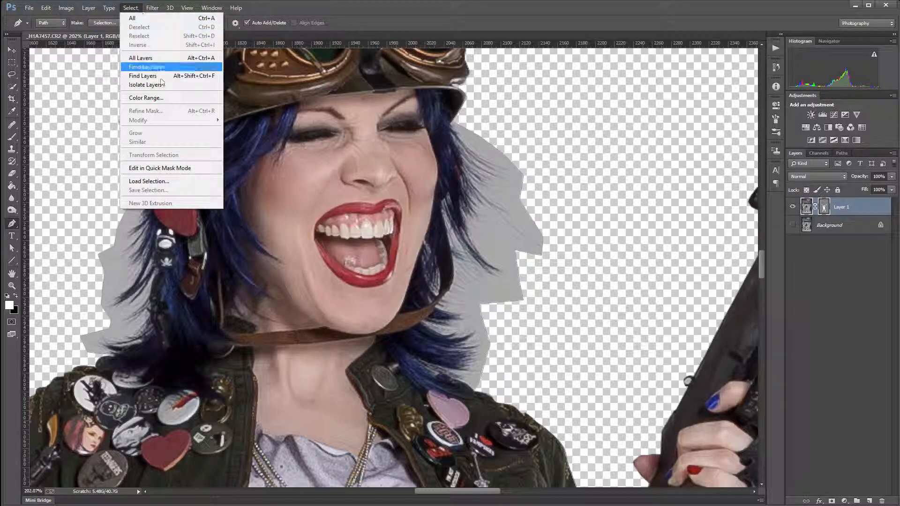
pyautogui.click(146, 97)
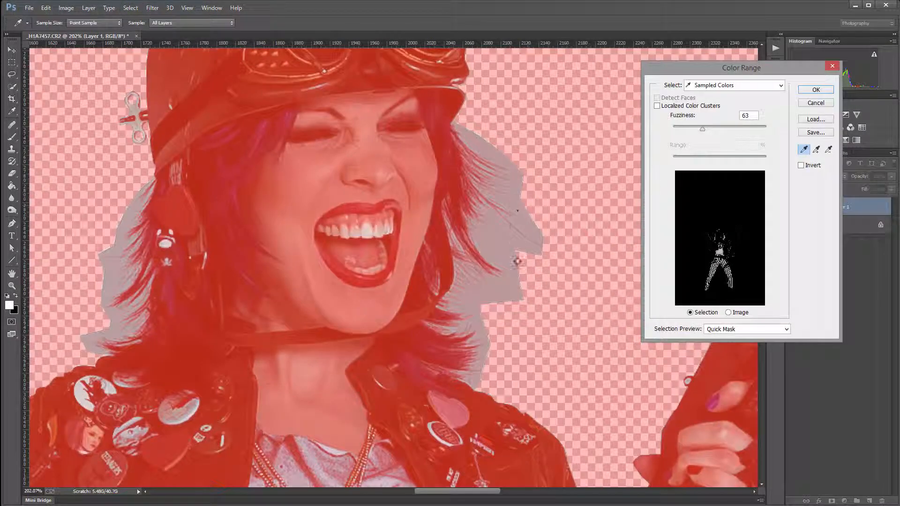
pyautogui.click(506, 244)
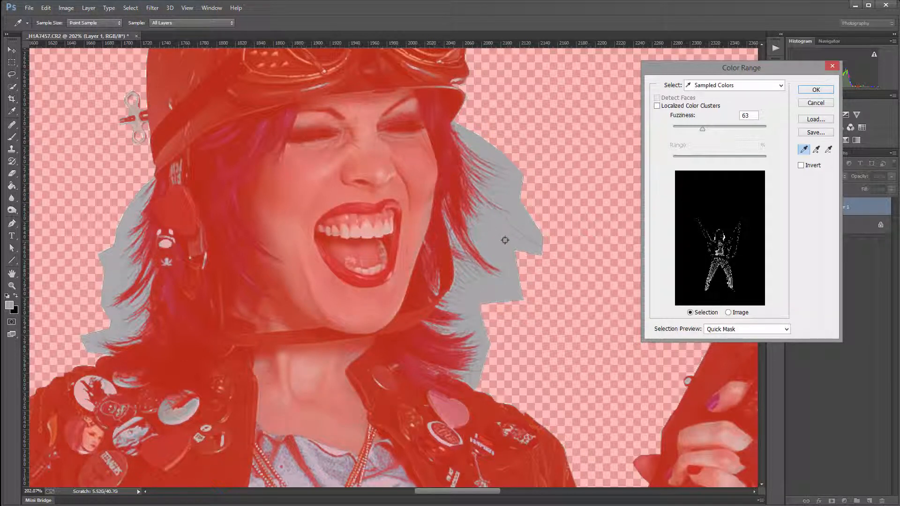
pyautogui.moveTo(700, 131)
pyautogui.mouseDown()
pyautogui.moveTo(737, 131)
pyautogui.moveTo(670, 130)
pyautogui.moveTo(699, 129)
pyautogui.mouseUp()
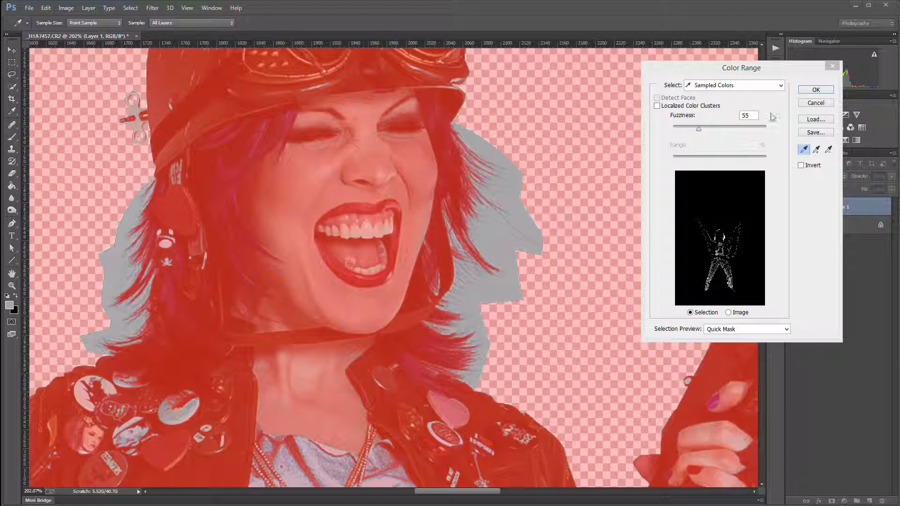
pyautogui.click(823, 90)
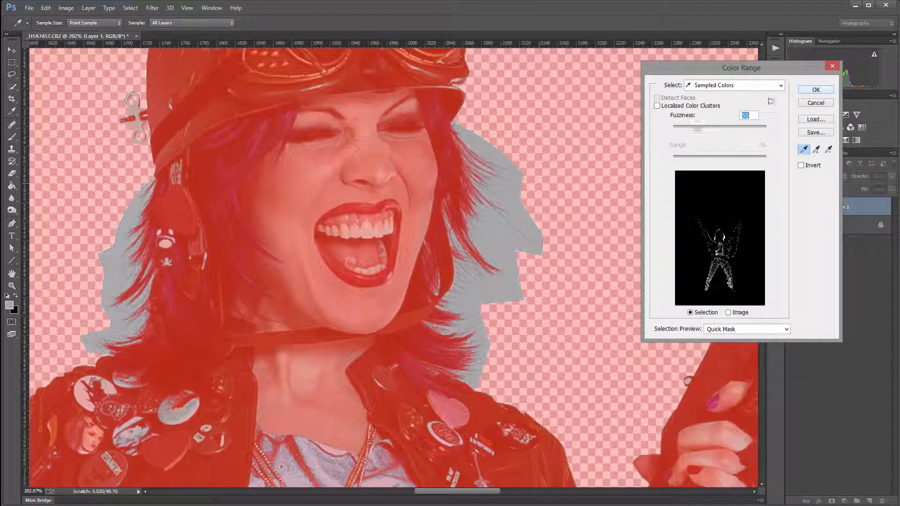
pyautogui.click(816, 89)
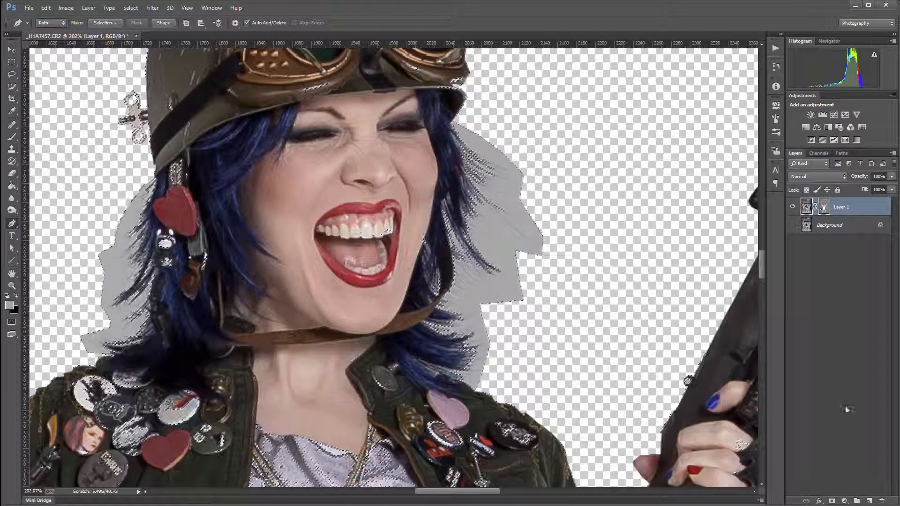
# - Add a layer mask to Layer 1 from the selection, invert it and display the mask alone on the canvas
pyautogui.click(831, 501)
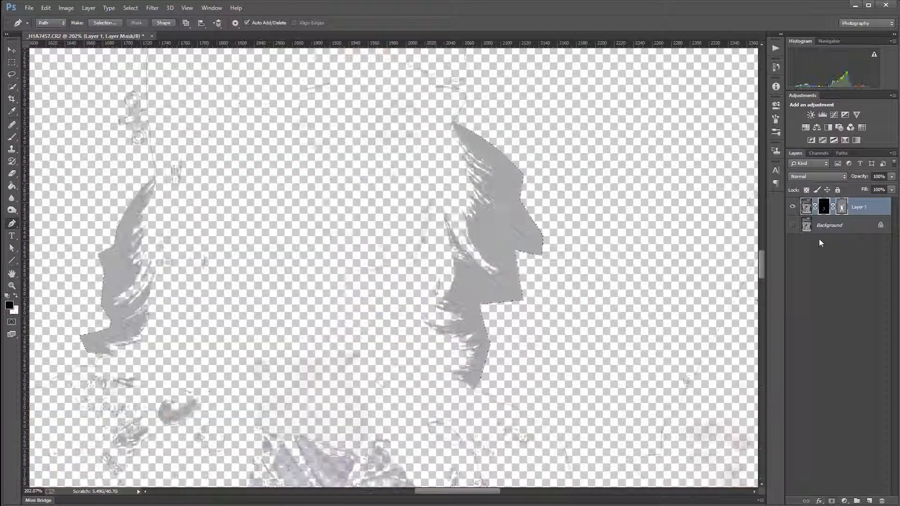
pyautogui.hotkey('ctrl', 'i')
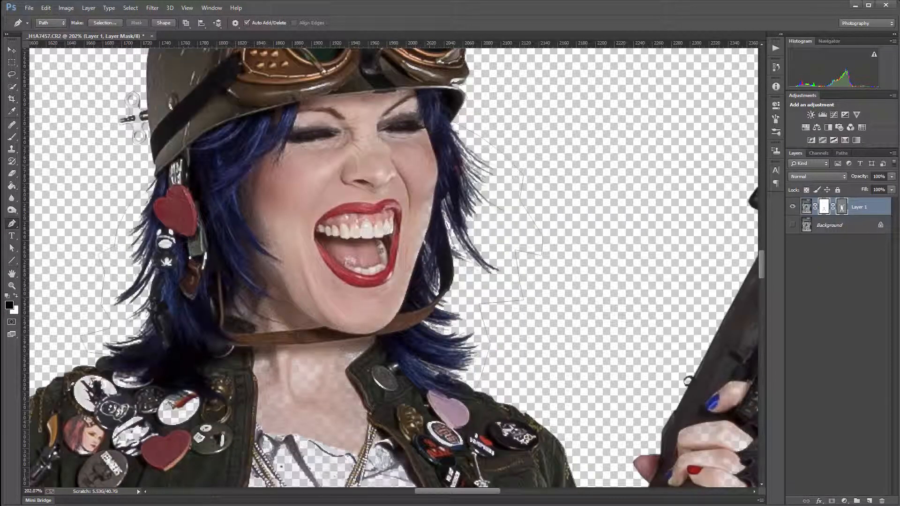
pyautogui.keyDown('alt'); pyautogui.click(820, 210); pyautogui.keyUp('alt')
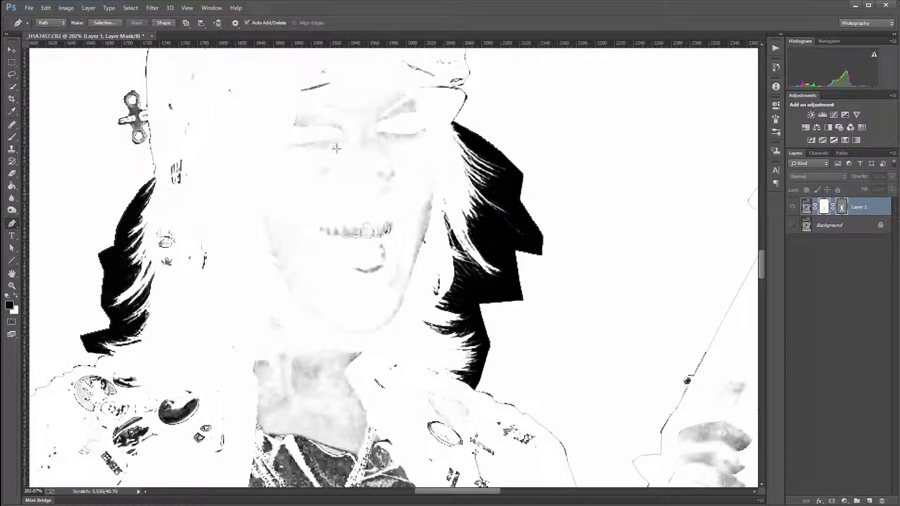
# - Set up a hard round brush at 64 px with white as the painting color for the layer mask
pyautogui.click(12, 136)
pyautogui.rightClick(267, 182)
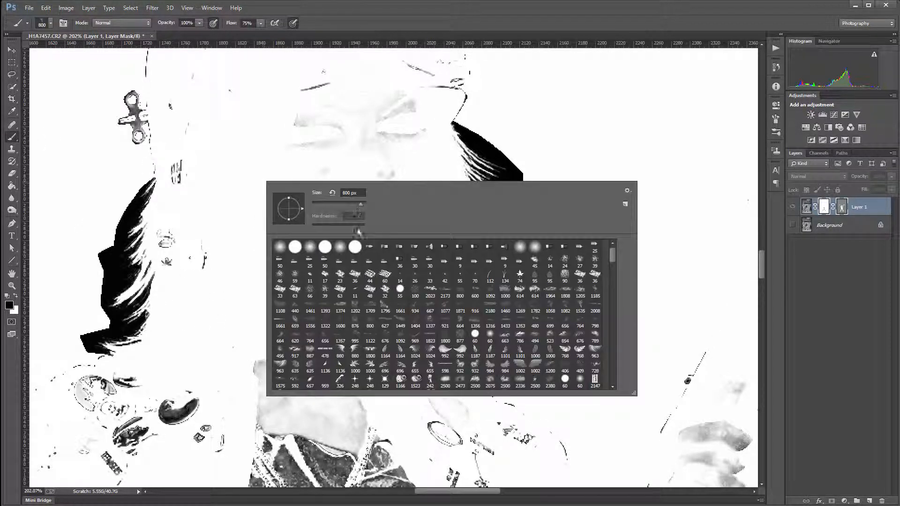
pyautogui.click(354, 249)
pyautogui.click(299, 122)
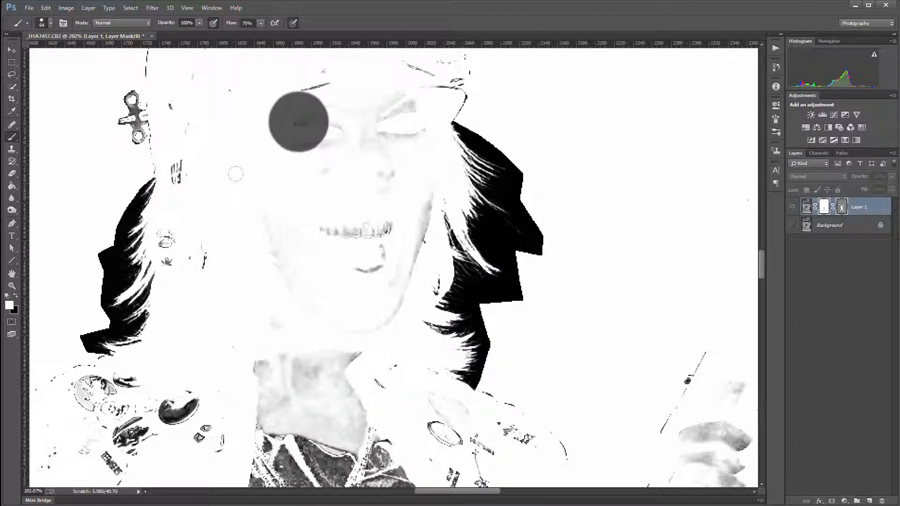
pyautogui.hotkey('ctrl', 'z')
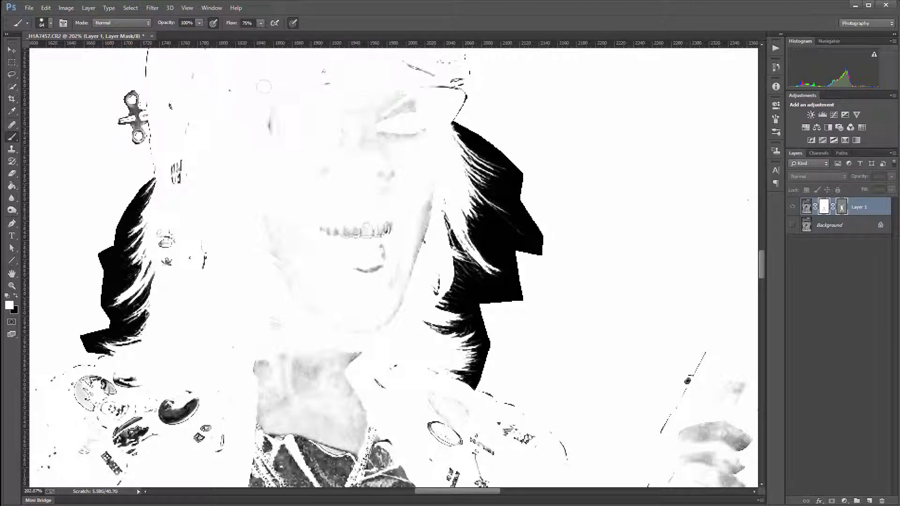
# - Paint white on the mask over the leftover facial details, ear decorations and helmet edge between the two hair areas
pyautogui.moveTo(136, 129)
pyautogui.mouseDown()
pyautogui.moveTo(154, 81)
pyautogui.moveTo(172, 142)
pyautogui.mouseUp()
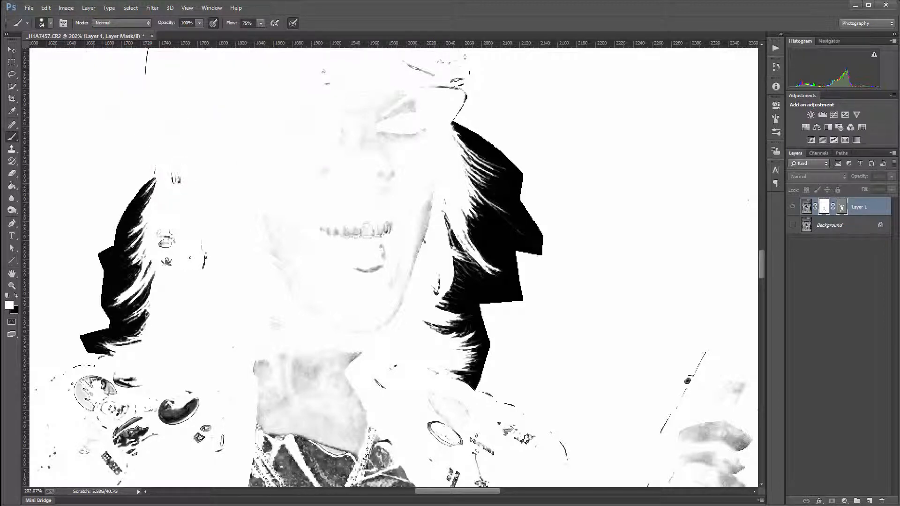
pyautogui.moveTo(171, 243); pyautogui.dragTo(159, 234)
pyautogui.moveTo(276, 260)
pyautogui.mouseDown()
pyautogui.moveTo(336, 232)
pyautogui.moveTo(375, 133)
pyautogui.moveTo(450, 94)
pyautogui.mouseUp()
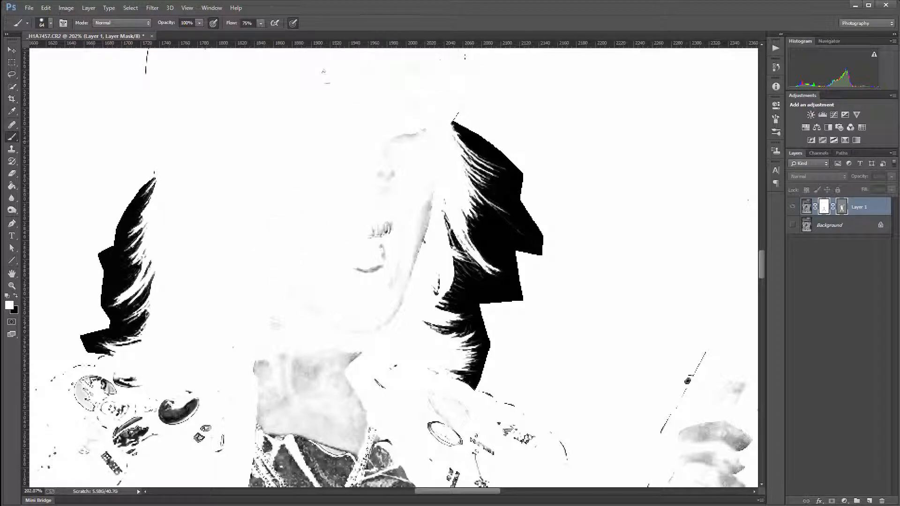
pyautogui.moveTo(405, 138)
pyautogui.mouseDown()
pyautogui.moveTo(393, 176)
pyautogui.moveTo(425, 221)
pyautogui.moveTo(378, 251)
pyautogui.mouseUp()
pyautogui.moveTo(376, 334)
pyautogui.mouseDown()
pyautogui.moveTo(375, 180)
pyautogui.moveTo(323, 343)
pyautogui.mouseUp()
pyautogui.moveTo(389, 248); pyautogui.dragTo(392, 253)
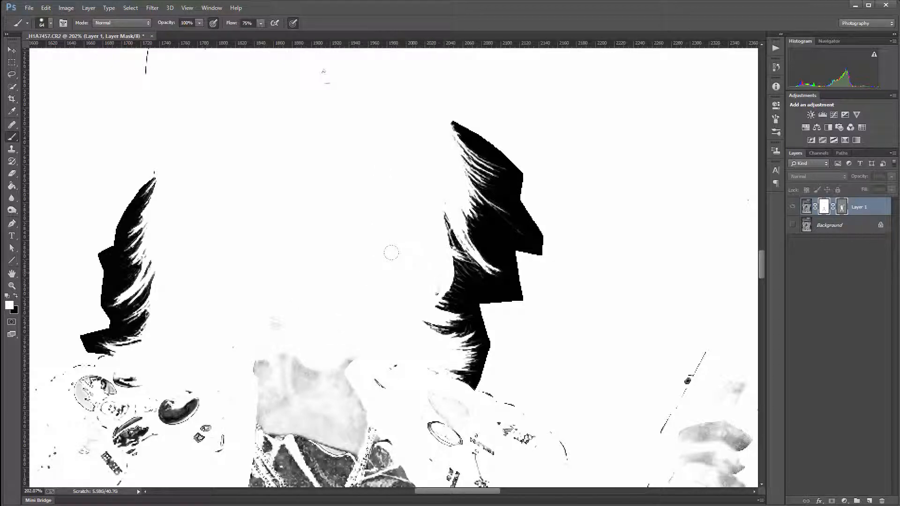
# - Paint white on the mask over the neck and jacket remnants below the hair and the helmet and goggle remnants above it
pyautogui.moveTo(381, 383)
pyautogui.mouseDown()
pyautogui.moveTo(352, 384)
pyautogui.moveTo(436, 422)
pyautogui.moveTo(350, 393)
pyautogui.moveTo(287, 443)
pyautogui.moveTo(370, 422)
pyautogui.moveTo(145, 412)
pyautogui.moveTo(54, 375)
pyautogui.mouseUp()
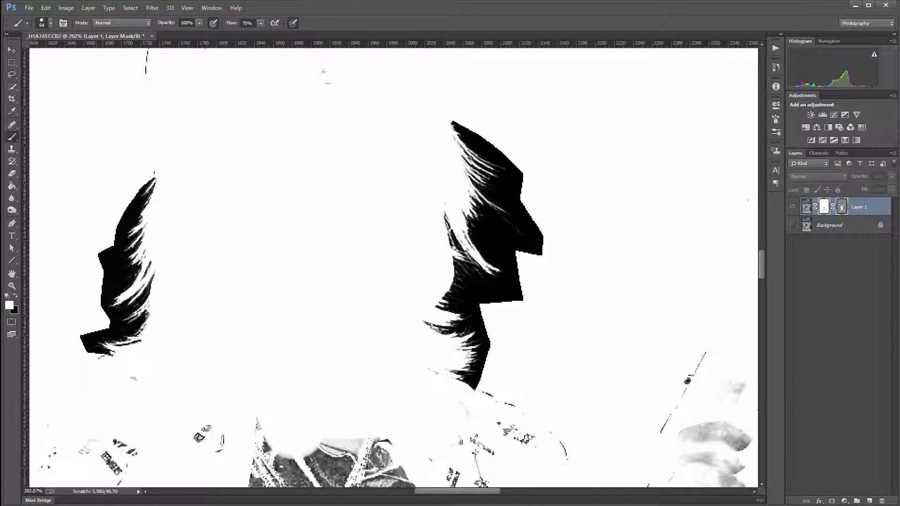
pyautogui.moveTo(178, 422)
pyautogui.mouseDown()
pyautogui.moveTo(422, 438)
pyautogui.moveTo(493, 418)
pyautogui.mouseUp()
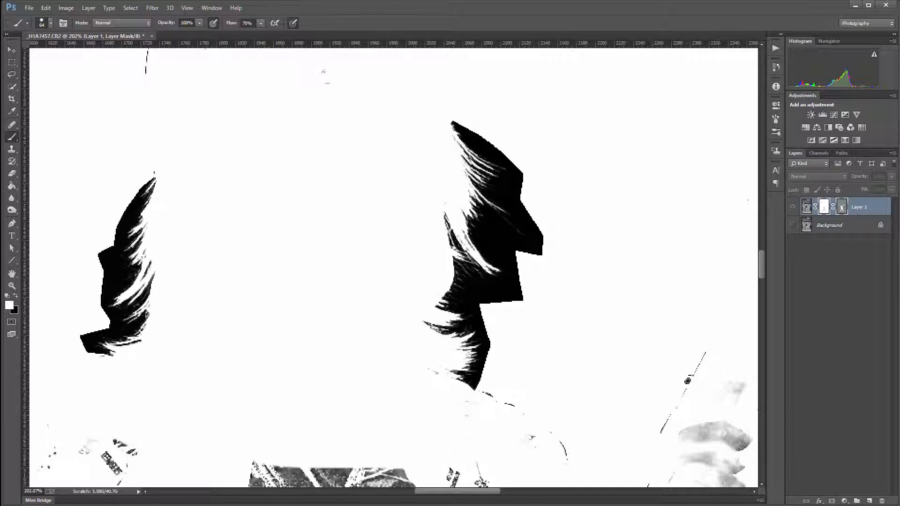
pyautogui.moveTo(564, 449); pyautogui.dragTo(454, 478)
pyautogui.scroll(5, 304, 234)
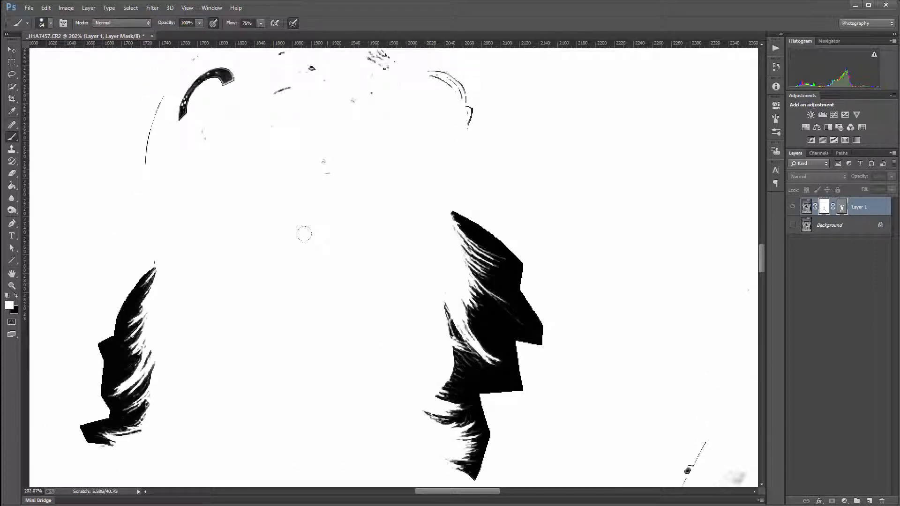
pyautogui.moveTo(147, 216)
pyautogui.mouseDown()
pyautogui.moveTo(244, 90)
pyautogui.moveTo(501, 148)
pyautogui.mouseUp()
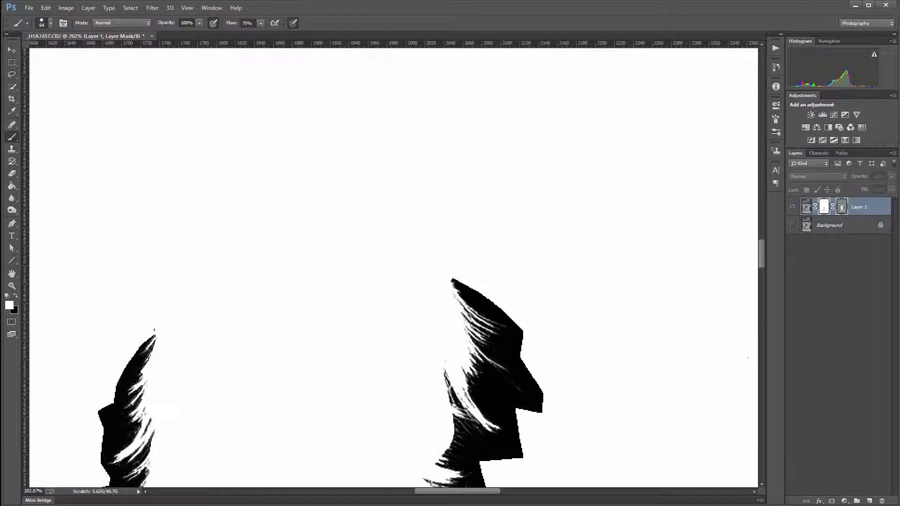
# - Enlarge the brush to 175 px and paint white over the mask remnants of the hands, rifles, jacket and upper shirt
pyautogui.scroll(-4, 252, 267)
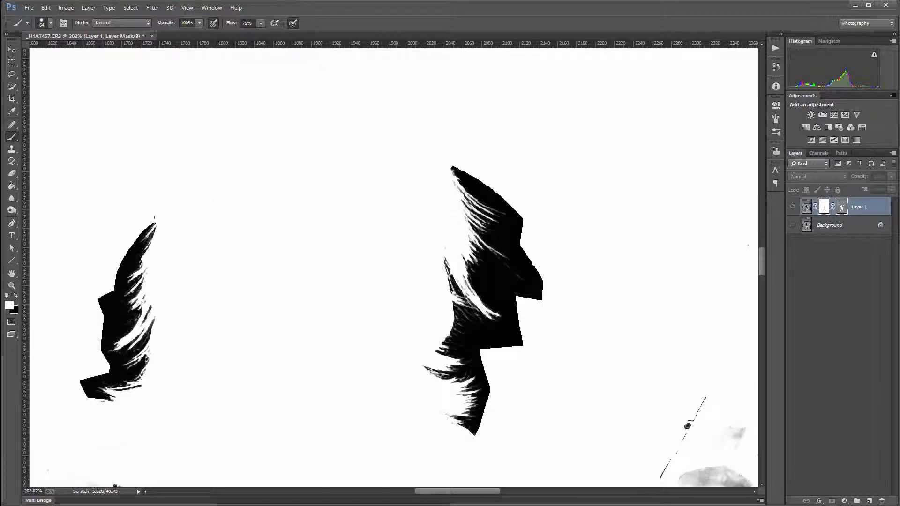
pyautogui.scroll(-6, 342, 257)
pyautogui.scroll(-5, 343, 260)
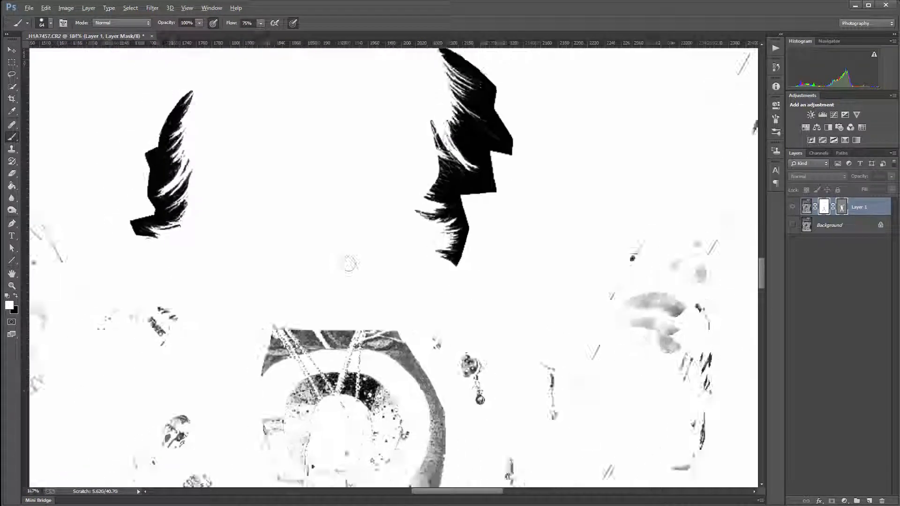
pyautogui.scroll(-3, 360, 308)
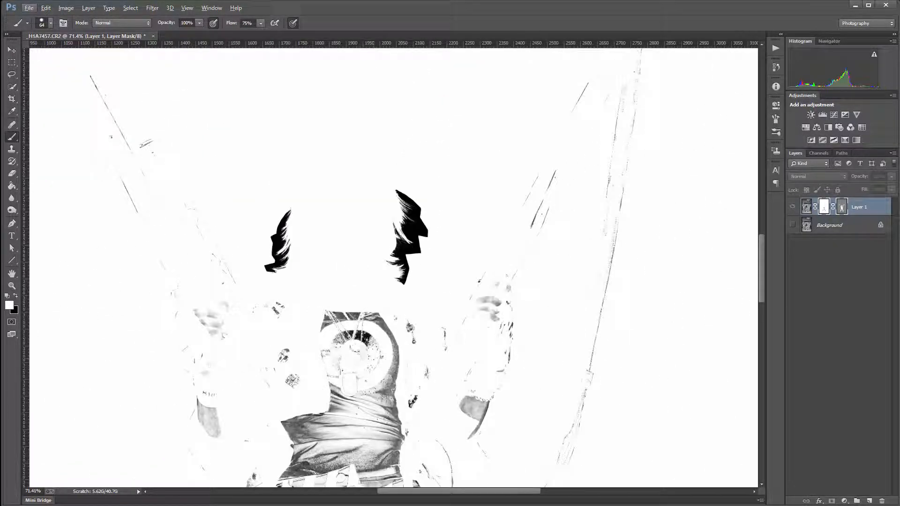
pyautogui.press(']')
pyautogui.moveTo(301, 322); pyautogui.dragTo(200, 323)
pyautogui.moveTo(188, 246); pyautogui.dragTo(126, 167)
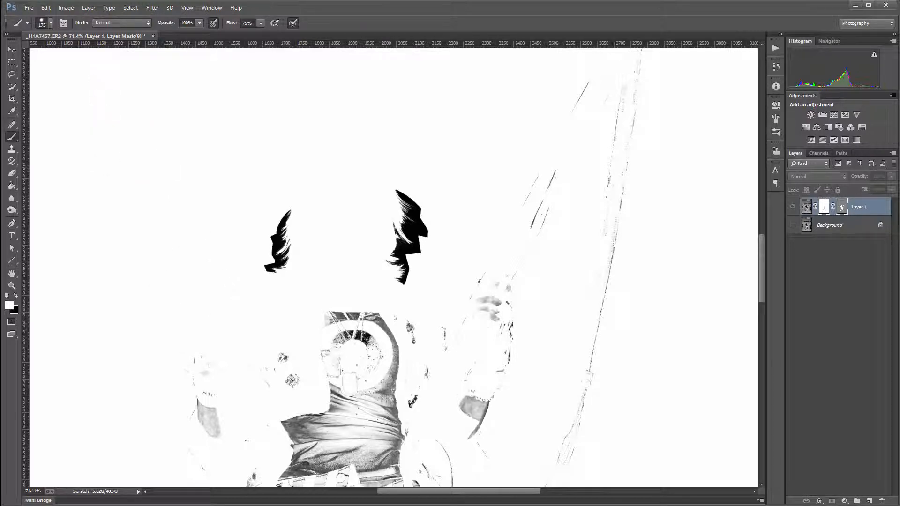
pyautogui.moveTo(185, 361)
pyautogui.mouseDown()
pyautogui.moveTo(191, 412)
pyautogui.moveTo(333, 383)
pyautogui.moveTo(344, 336)
pyautogui.mouseUp()
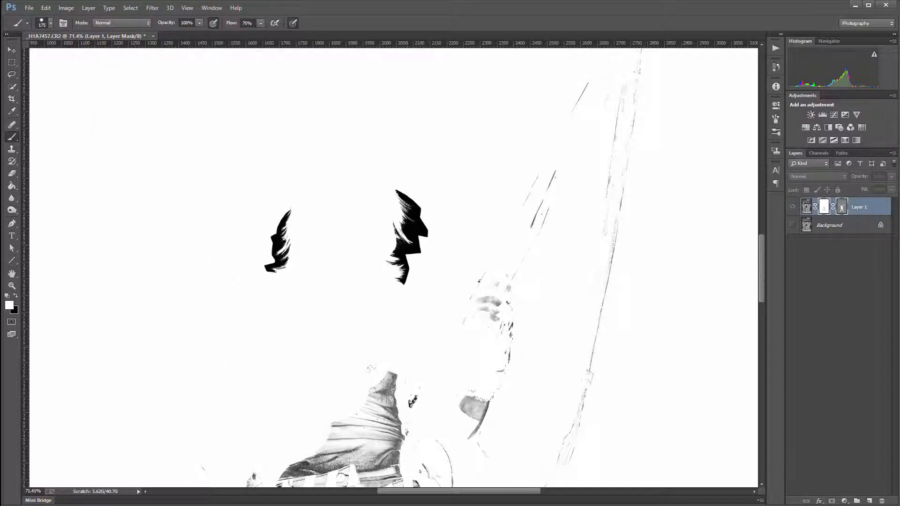
pyautogui.moveTo(407, 348)
pyautogui.mouseDown()
pyautogui.moveTo(539, 192)
pyautogui.moveTo(550, 117)
pyautogui.moveTo(586, 190)
pyautogui.moveTo(587, 212)
pyautogui.mouseUp()
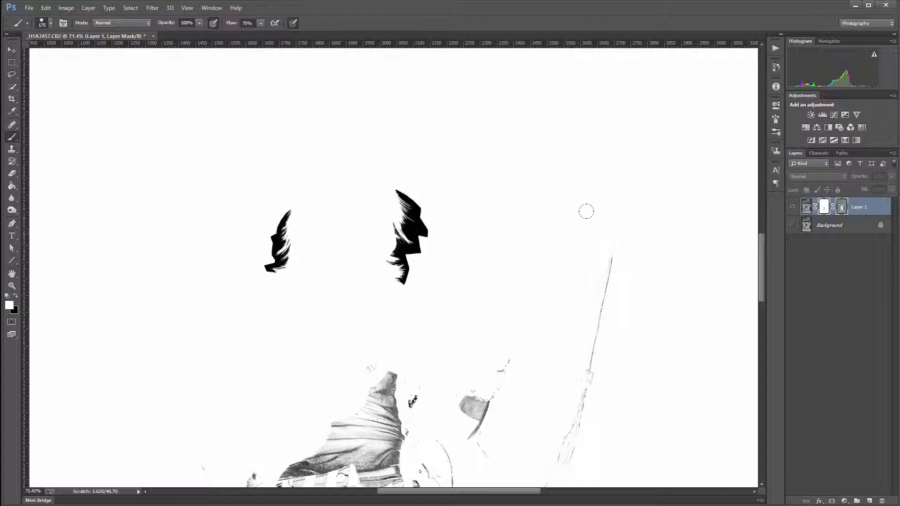
# - Paint white on the mask over the remaining traces of the rifle sling, lower shirt, forearm and belt
pyautogui.scroll(3, 587, 212)
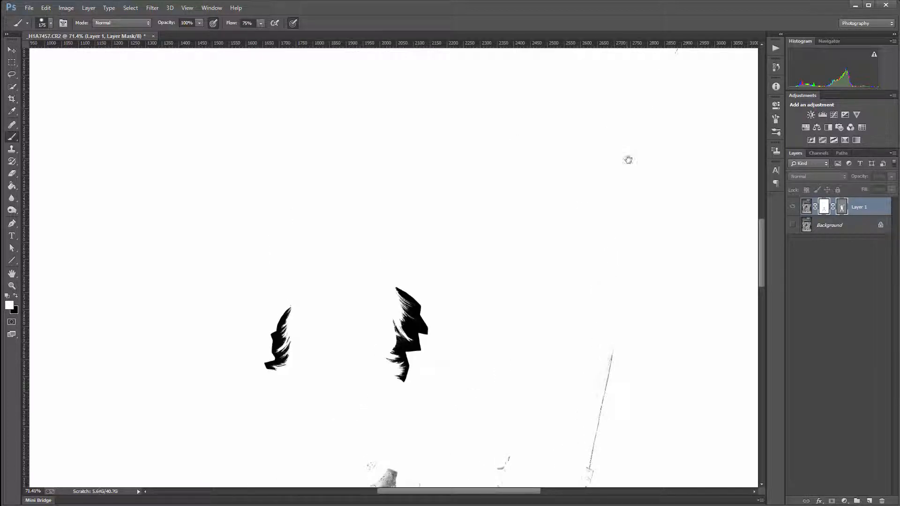
pyautogui.moveTo(628, 160); pyautogui.dragTo(530, 271)
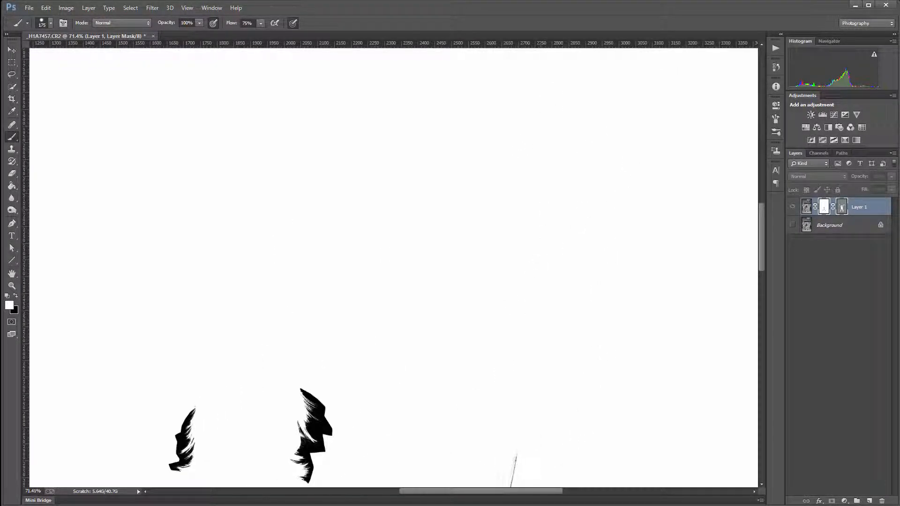
pyautogui.moveTo(498, 392); pyautogui.dragTo(572, 147)
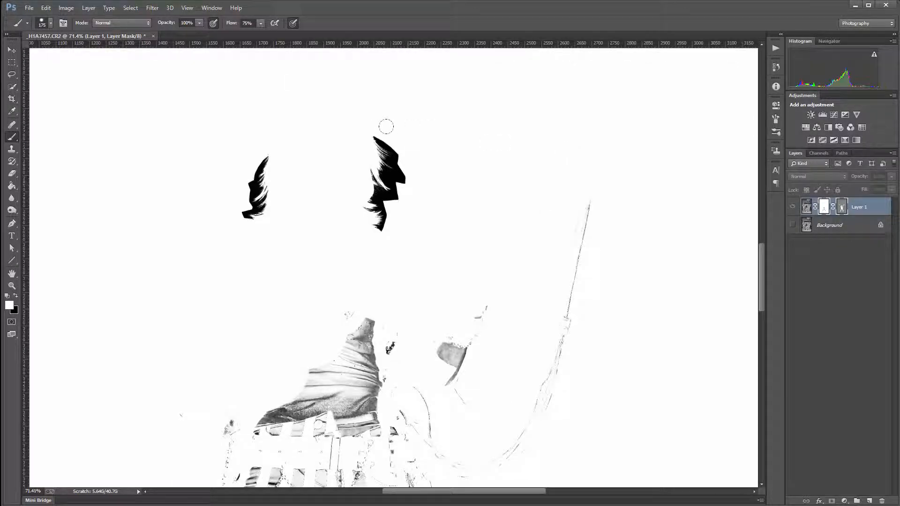
pyautogui.moveTo(590, 202)
pyautogui.mouseDown()
pyautogui.moveTo(500, 367)
pyautogui.moveTo(263, 309)
pyautogui.moveTo(488, 280)
pyautogui.moveTo(191, 378)
pyautogui.moveTo(138, 380)
pyautogui.moveTo(432, 373)
pyautogui.mouseUp()
pyautogui.moveTo(548, 408); pyautogui.dragTo(597, 123)
pyautogui.moveTo(553, 141)
pyautogui.mouseDown()
pyautogui.moveTo(281, 159)
pyautogui.moveTo(526, 188)
pyautogui.moveTo(258, 275)
pyautogui.moveTo(445, 328)
pyautogui.moveTo(257, 375)
pyautogui.moveTo(507, 338)
pyautogui.moveTo(469, 395)
pyautogui.mouseUp()
# - Paint white on the mask over the striped trouser legs and the remnants below them
pyautogui.moveTo(536, 370)
pyautogui.mouseDown()
pyautogui.moveTo(540, 187)
pyautogui.moveTo(532, 159)
pyautogui.mouseUp()
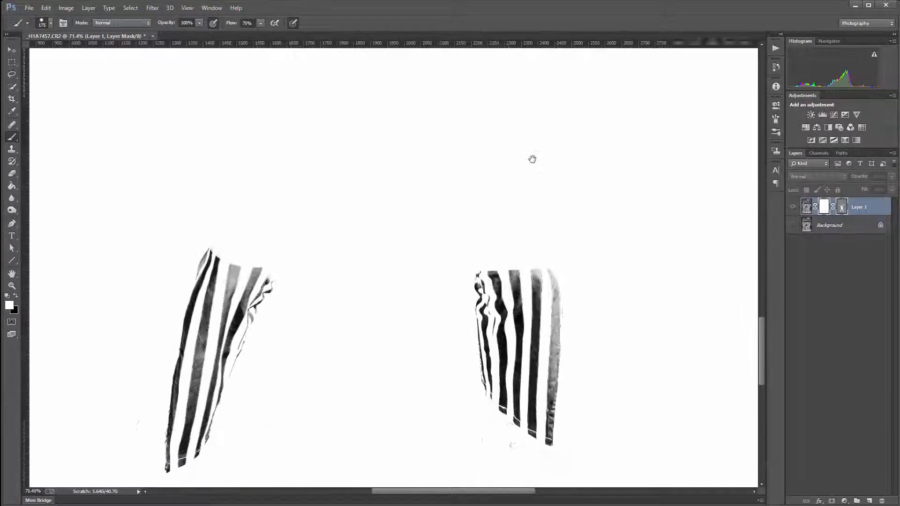
pyautogui.moveTo(277, 300)
pyautogui.mouseDown()
pyautogui.moveTo(188, 315)
pyautogui.moveTo(546, 288)
pyautogui.moveTo(535, 430)
pyautogui.moveTo(540, 345)
pyautogui.moveTo(504, 342)
pyautogui.mouseUp()
pyautogui.moveTo(372, 410)
pyautogui.mouseDown()
pyautogui.moveTo(420, 341)
pyautogui.moveTo(521, 232)
pyautogui.mouseUp()
pyautogui.moveTo(324, 291); pyautogui.dragTo(404, 164)
pyautogui.moveTo(640, 247); pyautogui.dragTo(398, 398)
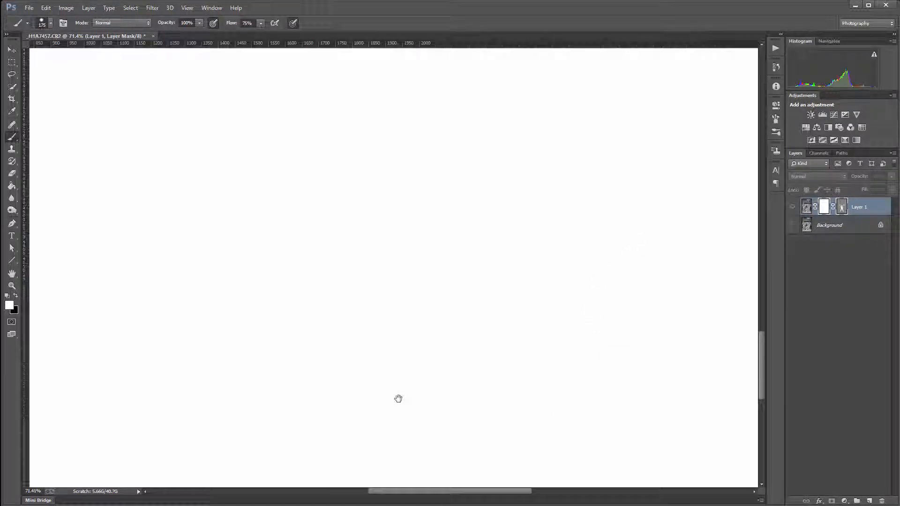
# - Check the whole mask for stray marks outside the hair areas and switch the canvas back to the masked image
pyautogui.scroll(-6, 371, 227)
pyautogui.scroll(-2, 375, 233)
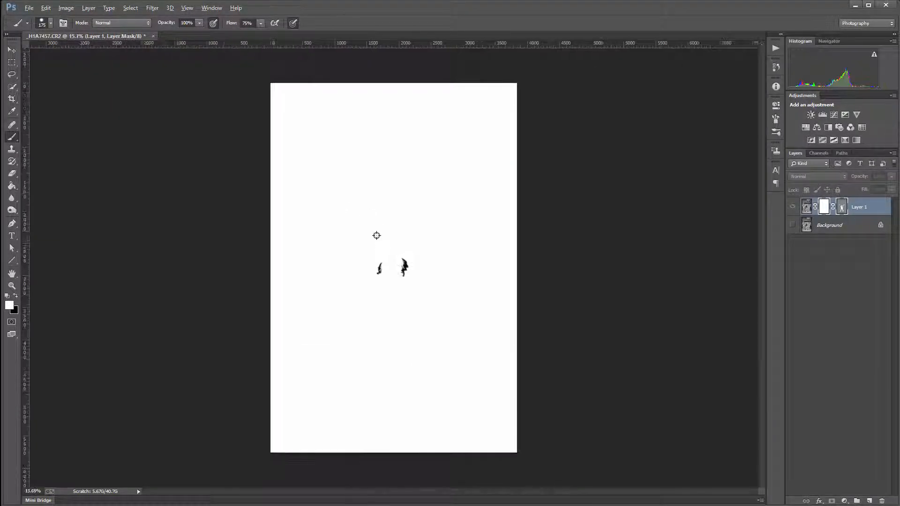
pyautogui.scroll(3, 370, 247)
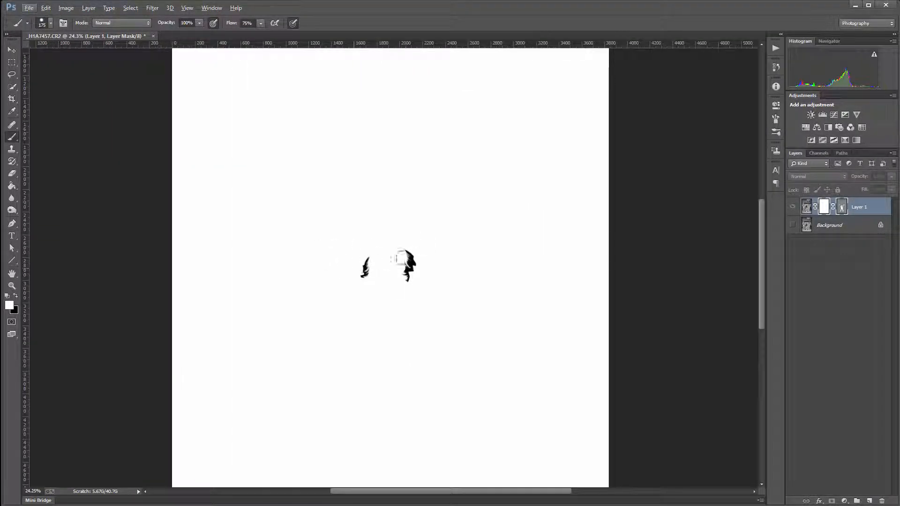
pyautogui.scroll(3, 397, 258)
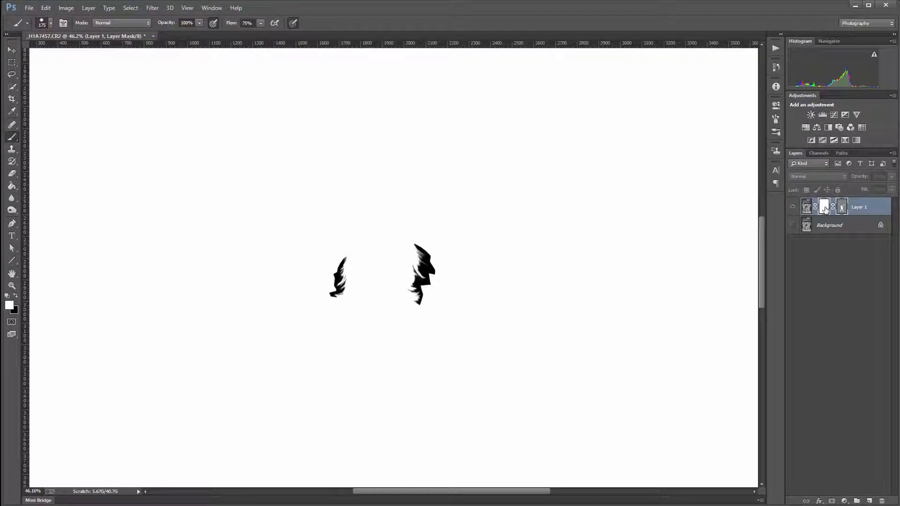
pyautogui.keyDown('alt'); pyautogui.click(825, 209); pyautogui.keyUp('alt')
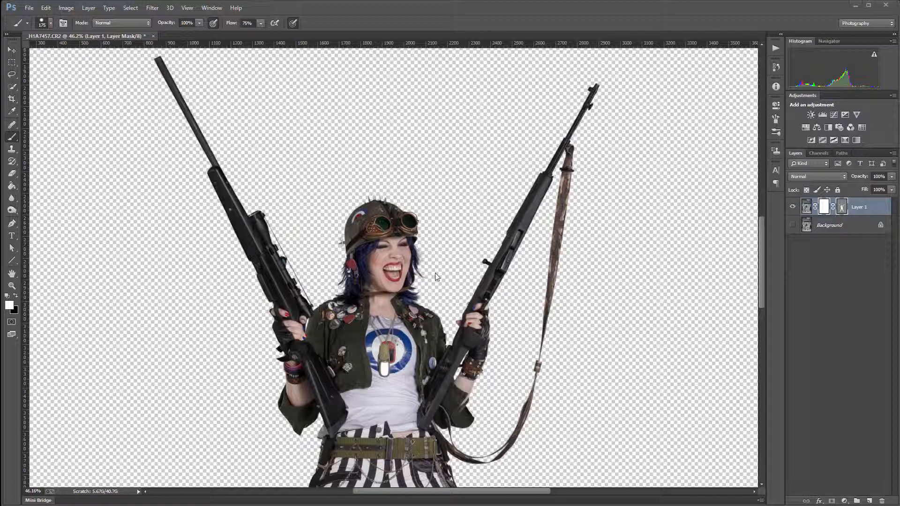
# - Examine the cut-out figure against the transparent background, including the hair edges on both sides of the face
pyautogui.moveTo(435, 302); pyautogui.dragTo(444, 268)
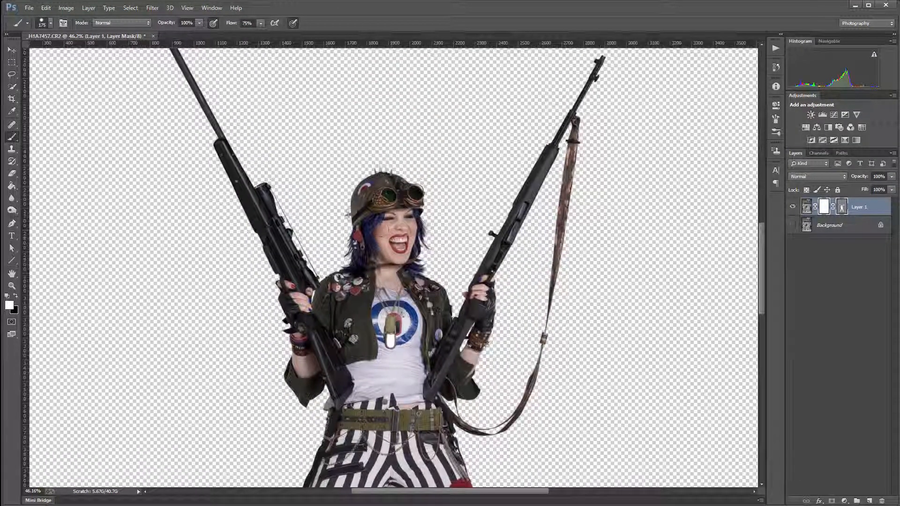
pyautogui.scroll(-2, 393, 241)
pyautogui.scroll(3, 394, 241)
pyautogui.scroll(5, 394, 241)
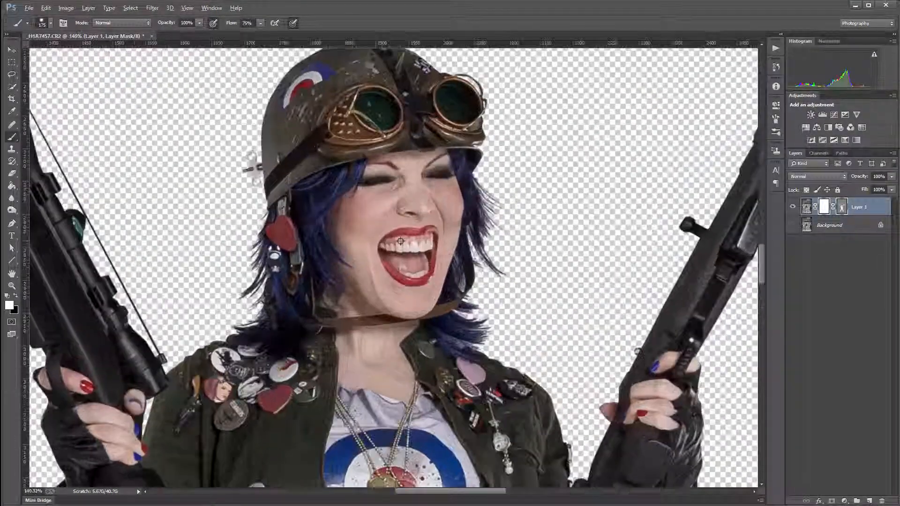
pyautogui.scroll(-3, 401, 241)
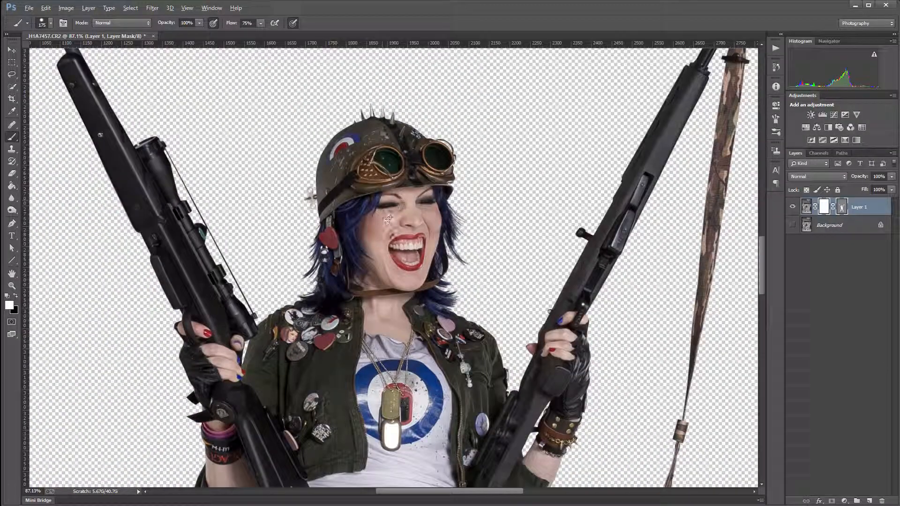
pyautogui.scroll(-4, 385, 173)
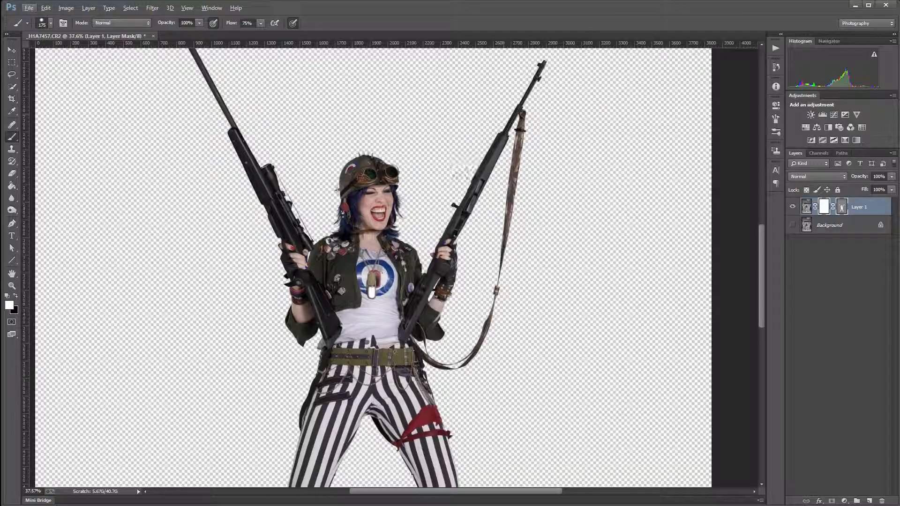
pyautogui.scroll(4, 401, 201)
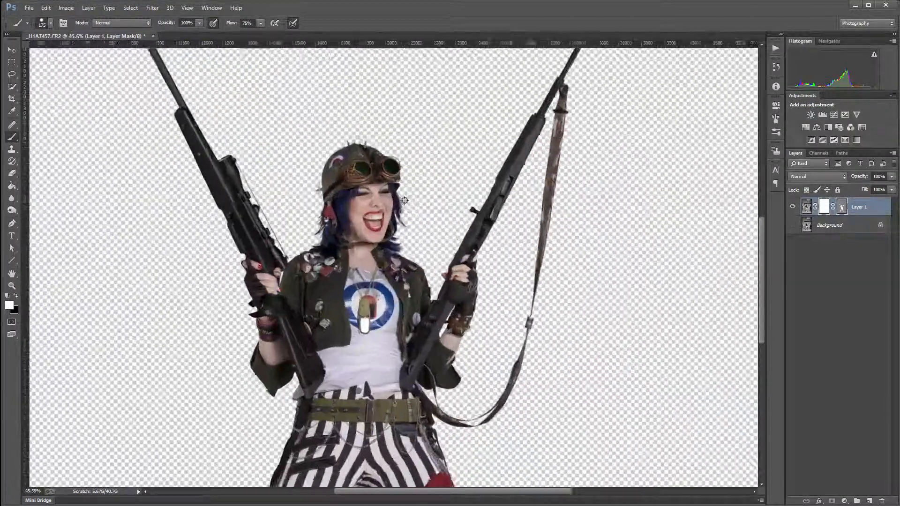